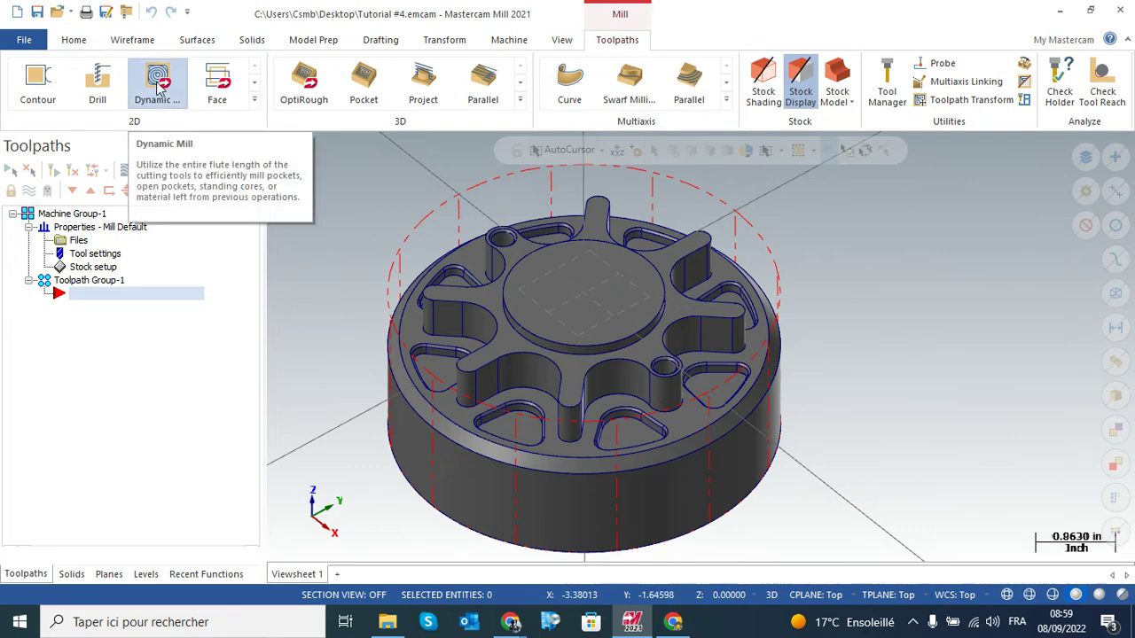
Start a 2D Dynamic Mill toolpath and set its machining region strategy to From outside
left_click(255, 100)
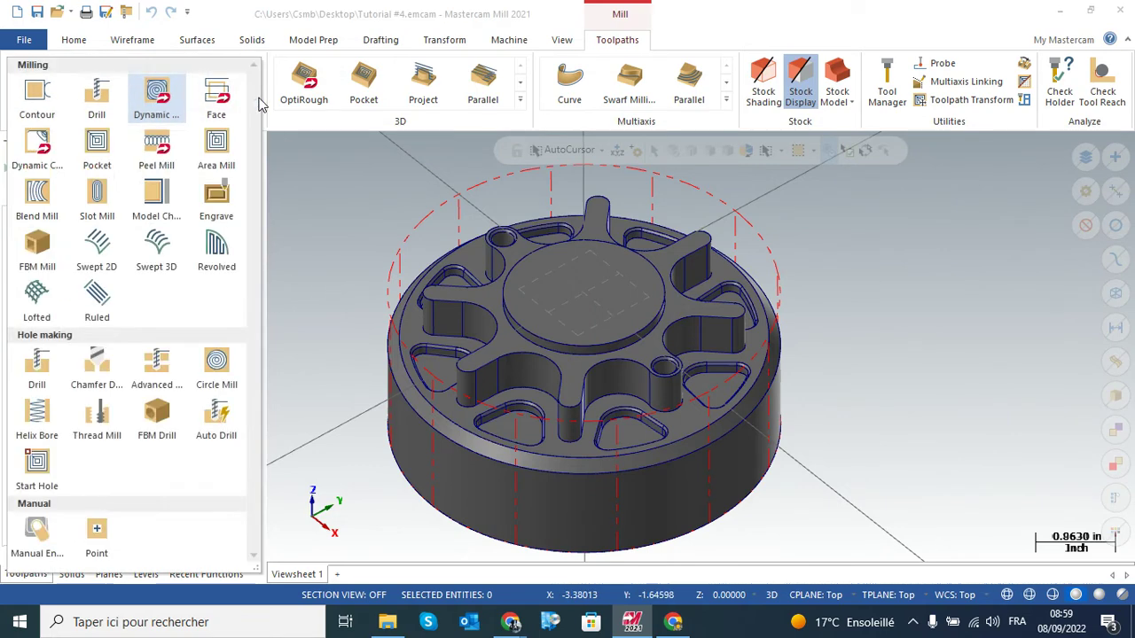
left_click(157, 93)
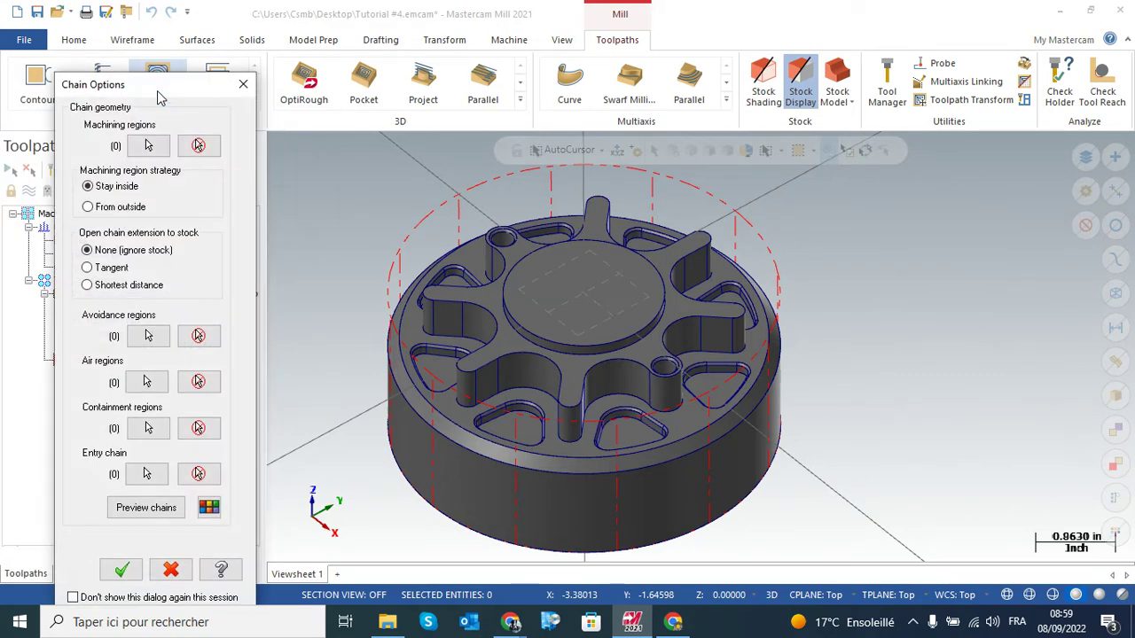
left_click_drag(156, 91, 161, 42)
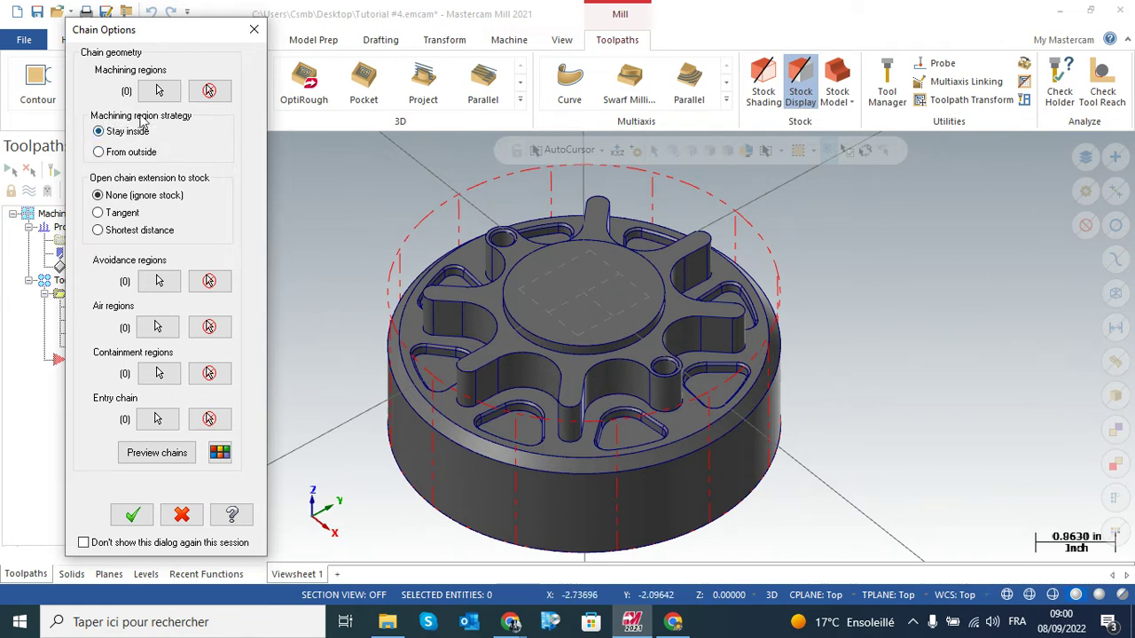
left_click(99, 154)
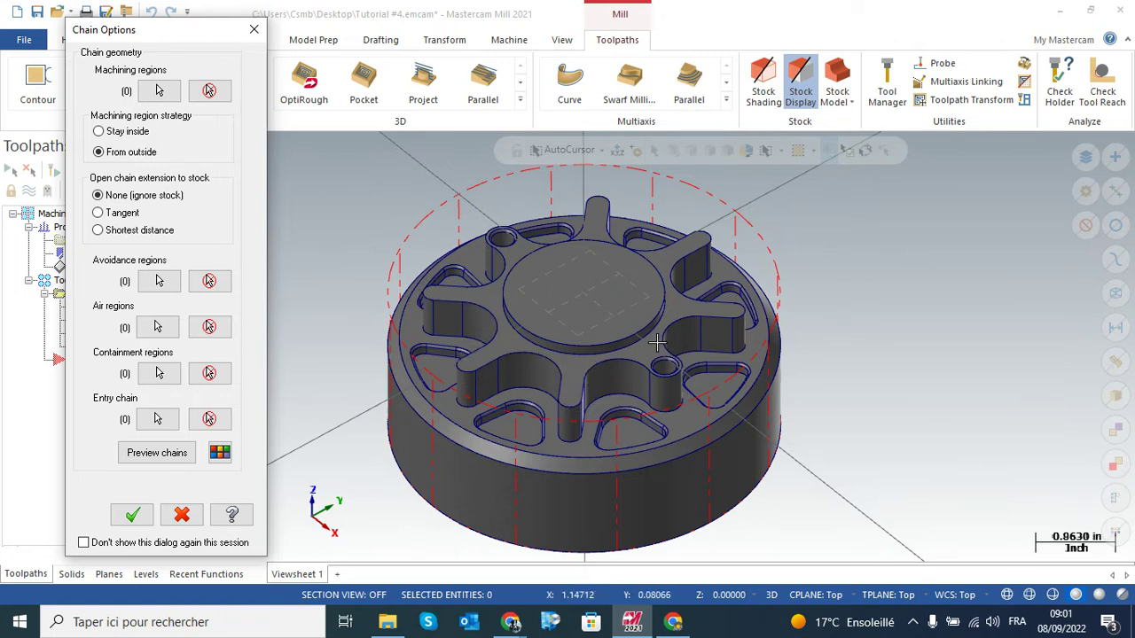
Chain the upper outline of the star-shaped boss as the toolpath's avoidance region
left_click(158, 282)
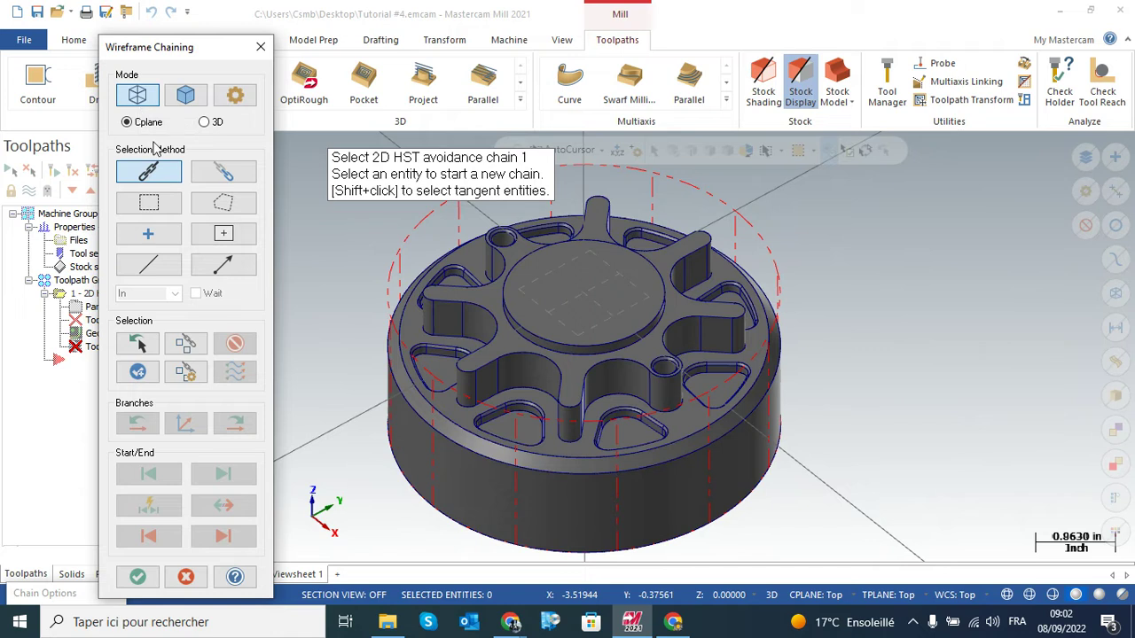
left_click(484, 308)
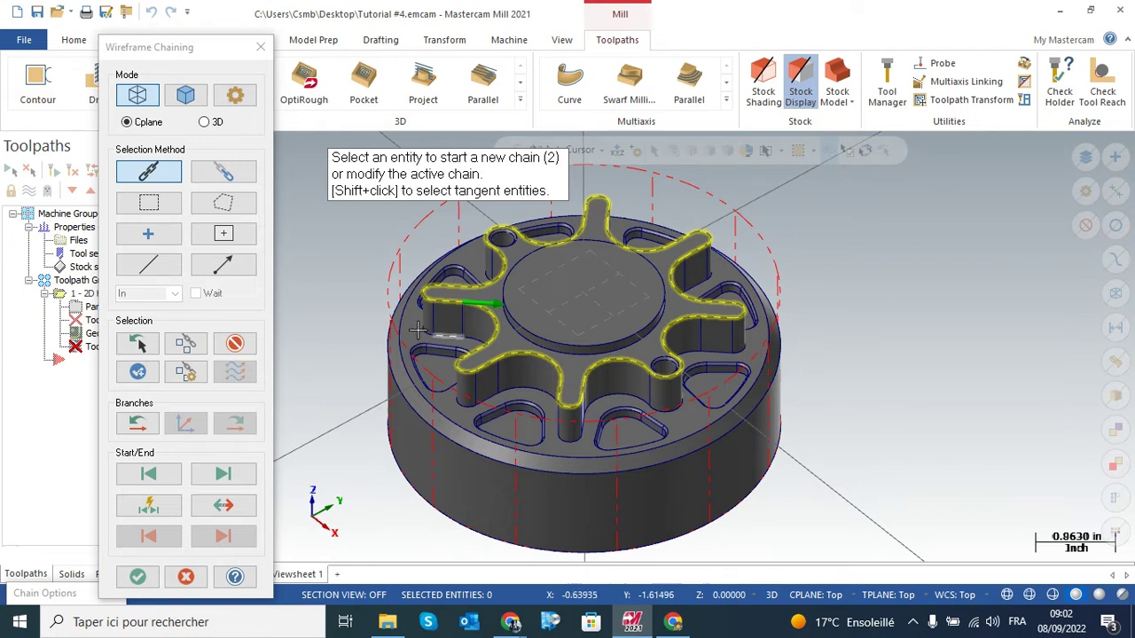
left_click(137, 578)
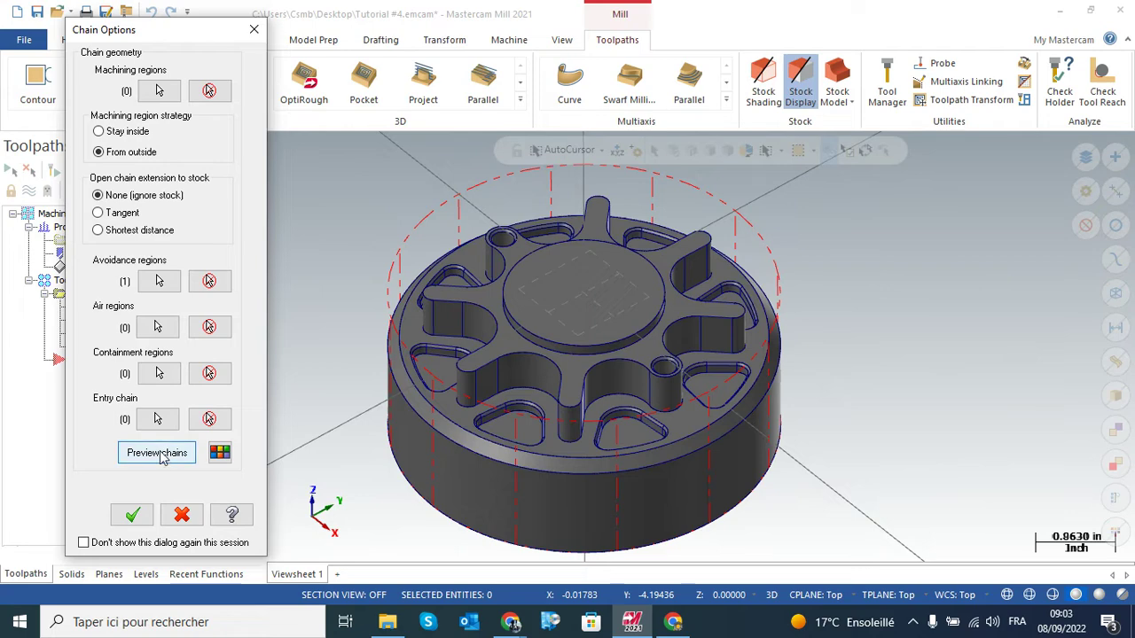
Preview the chains and examine the machining area around the star-shaped boss from several angles
left_click(157, 453)
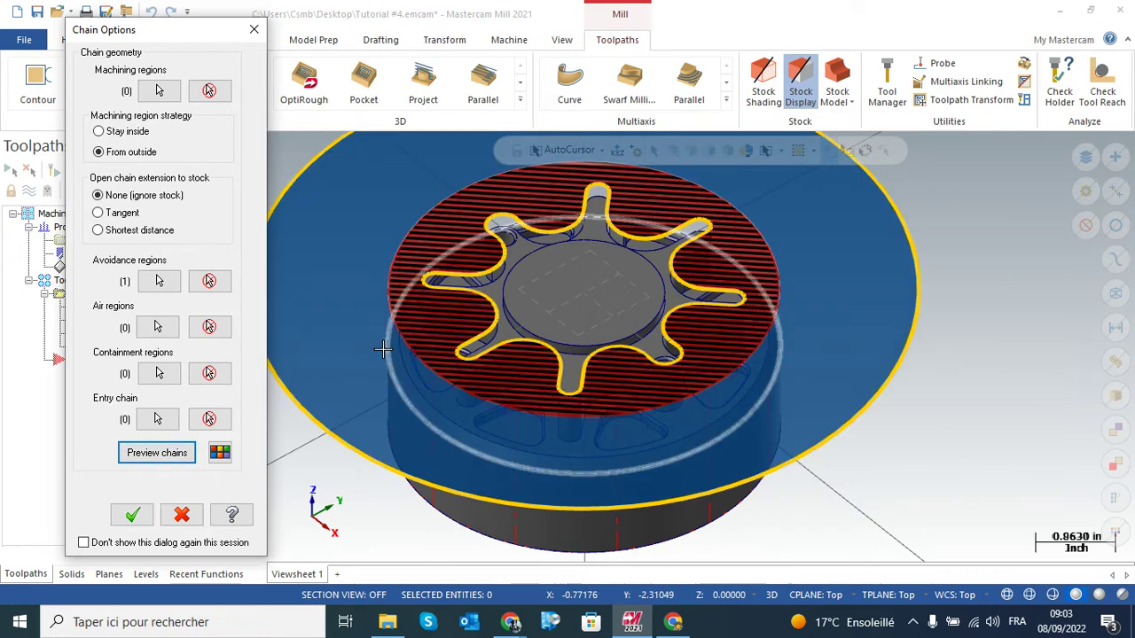
middle_click_drag(555, 287, 557, 329)
scroll(556, 329, "down", 5)
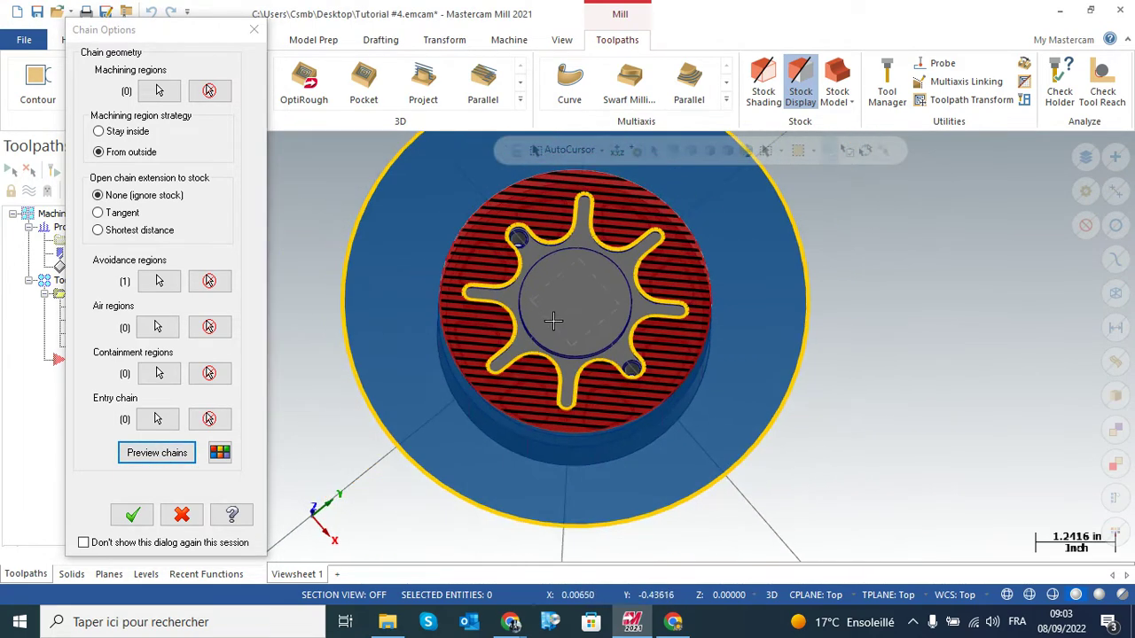
scroll(548, 280, "up", 2)
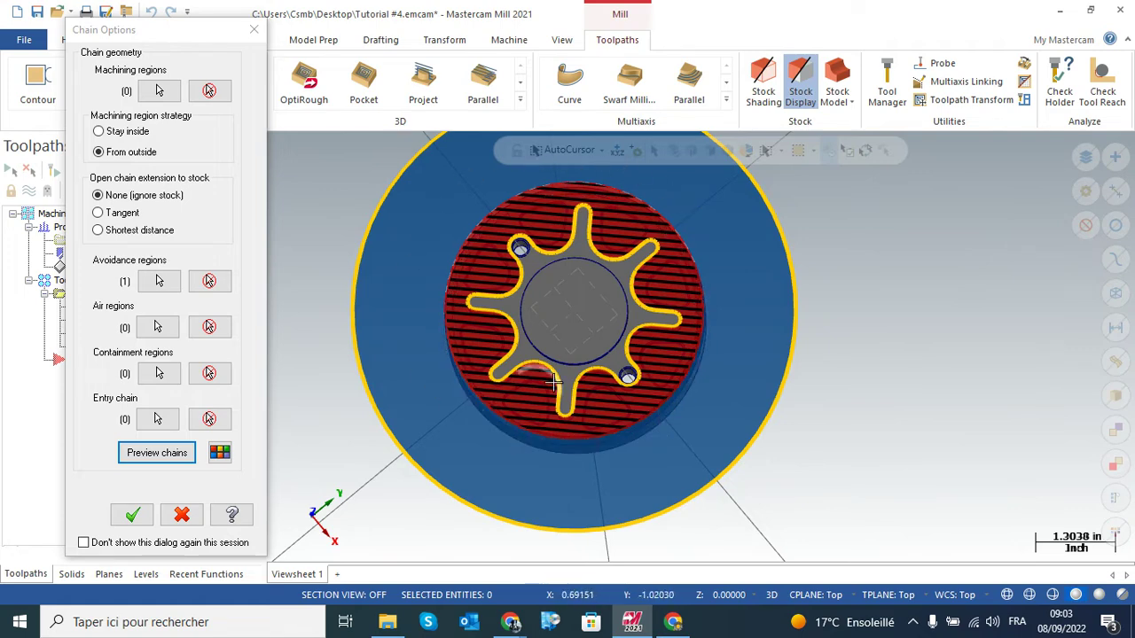
scroll(524, 314, "up", 2)
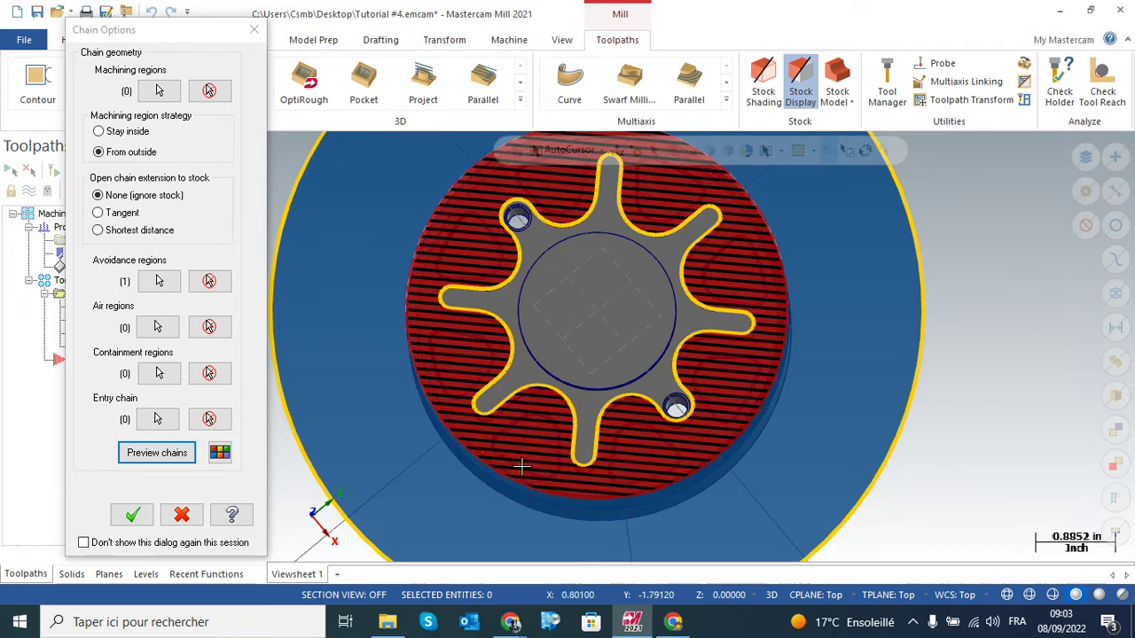
middle_click_drag(521, 466, 524, 431)
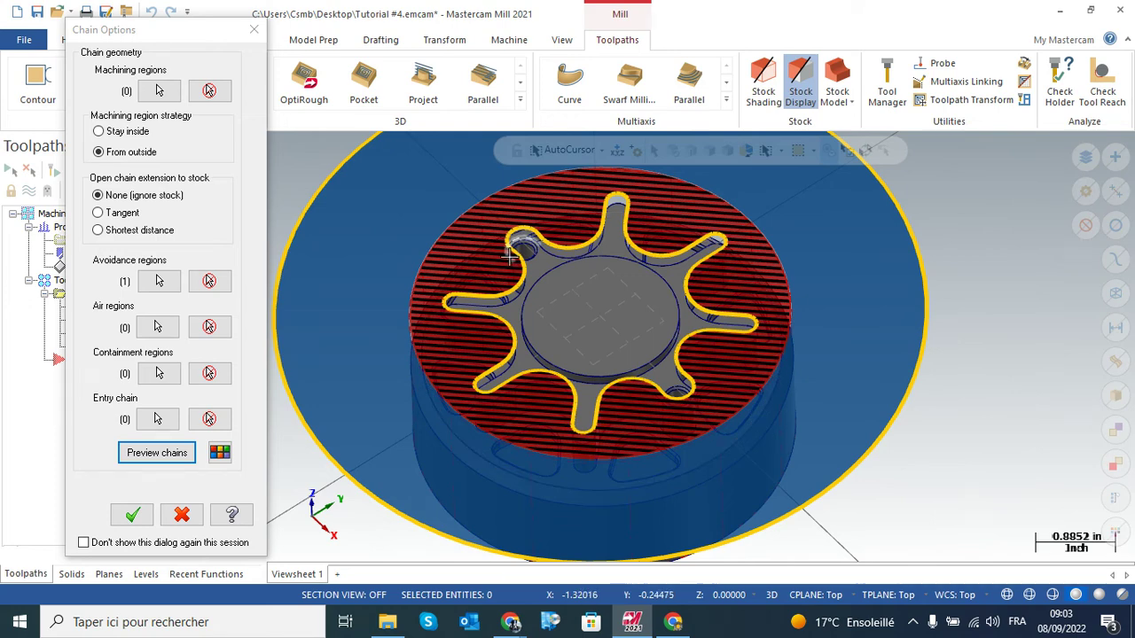
middle_click_drag(444, 186, 443, 201)
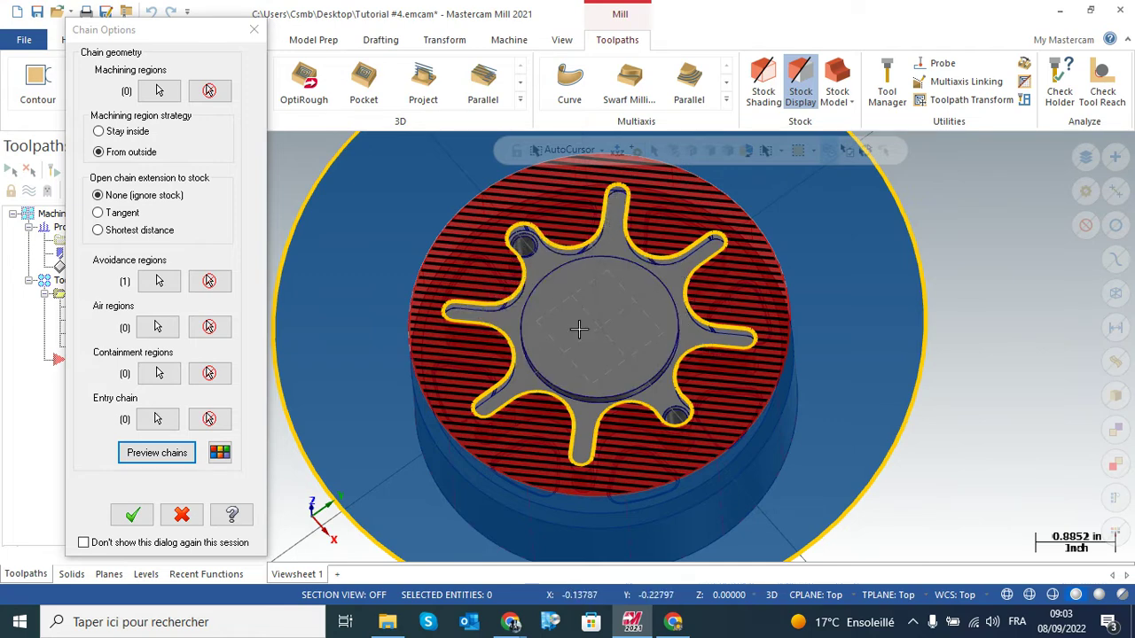
mouse_move(588, 306)
middle_mouse_down()
mouse_move(593, 343)
mouse_move(579, 297)
middle_mouse_up()
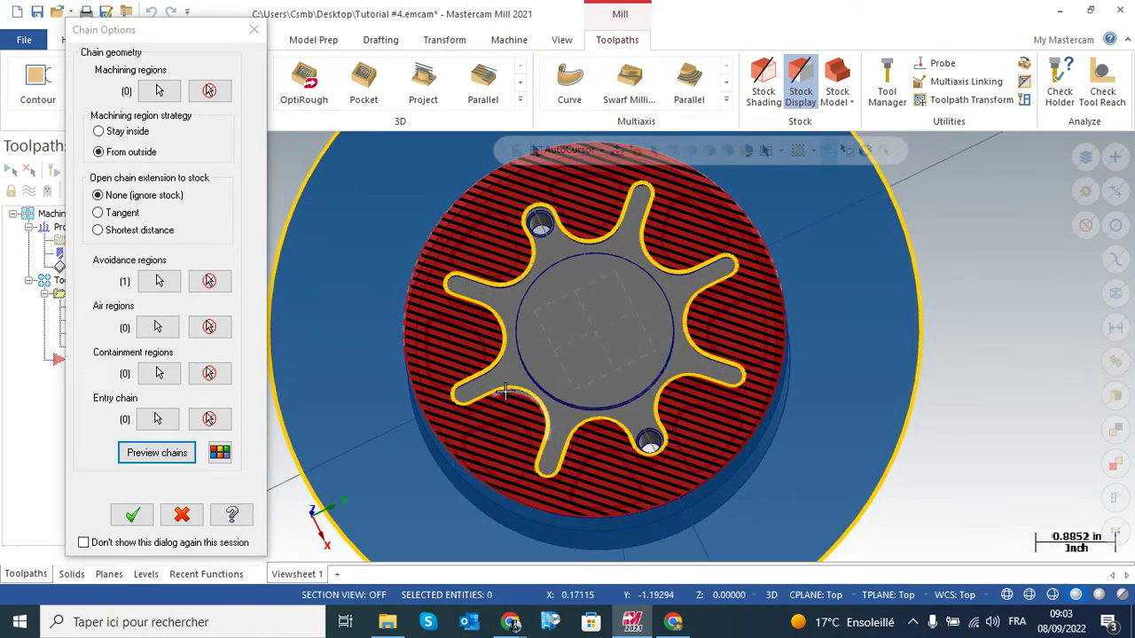
left_click(174, 461)
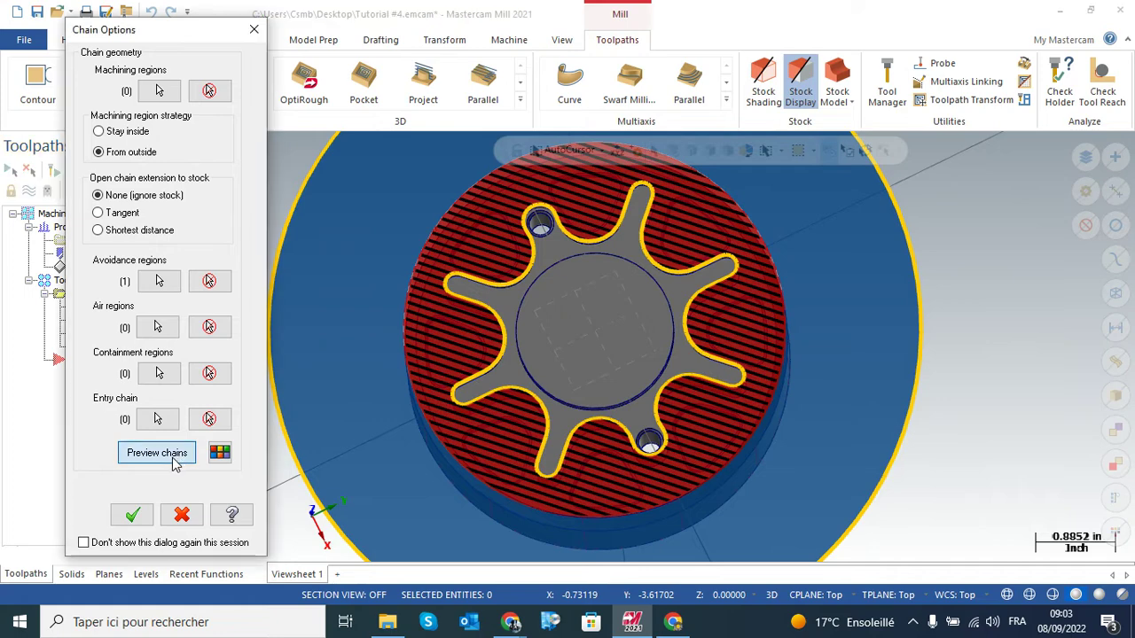
scroll(383, 295, "down", 1)
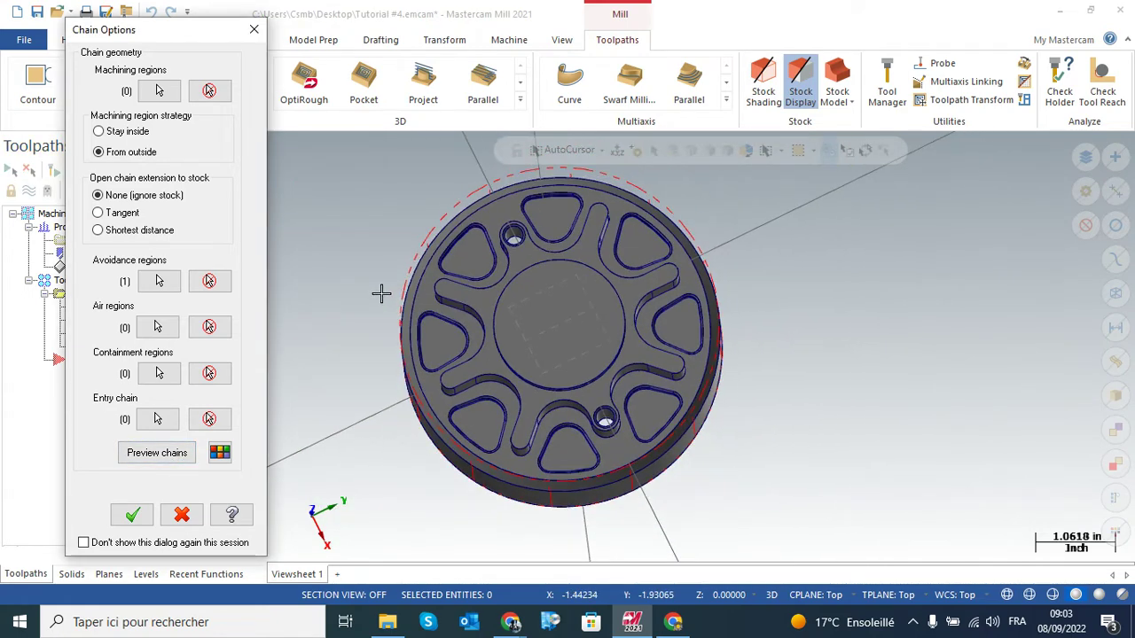
middle_click_drag(353, 312, 365, 272)
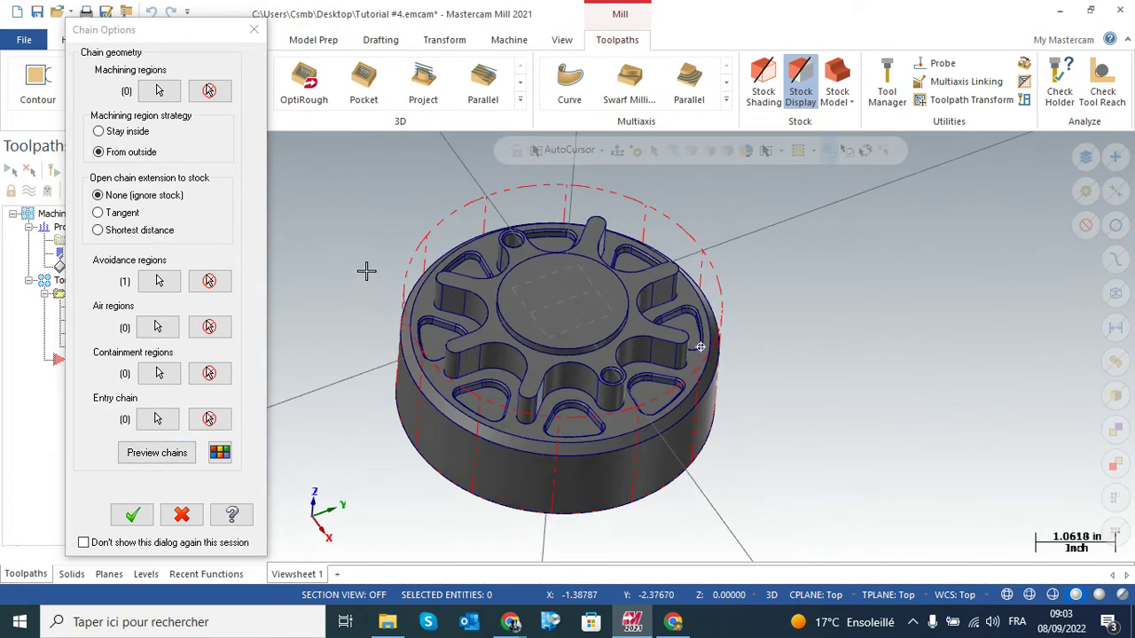
Accept the chain options and choose the 1/2 flat endmill from the Mill_Inch tool library for the toolpath
left_click(137, 521)
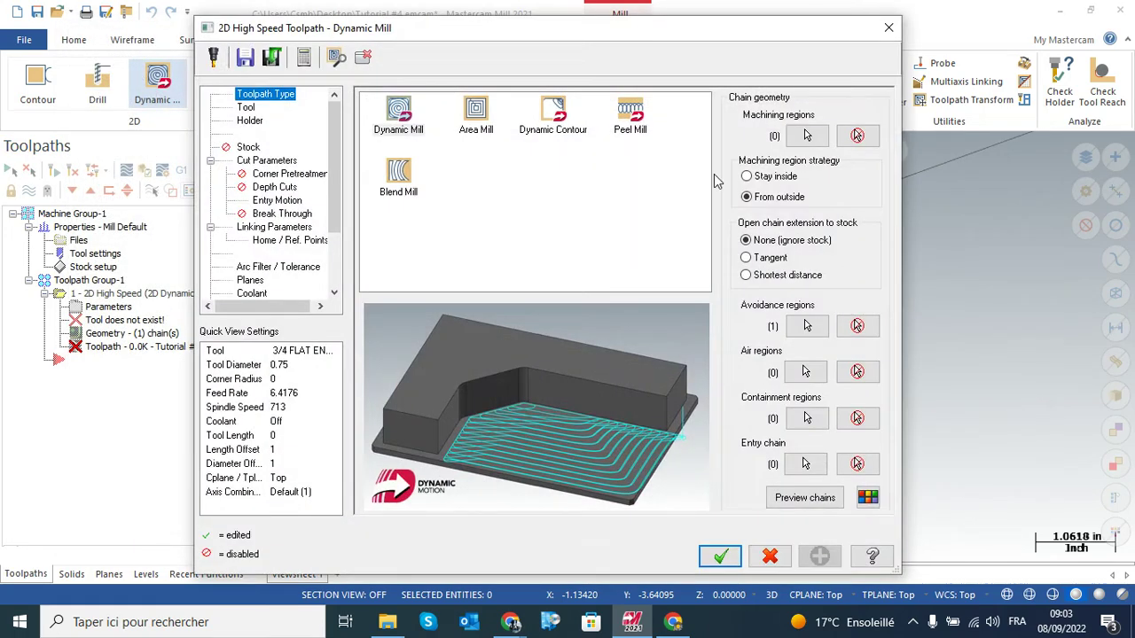
left_click_drag(475, 30, 468, 20)
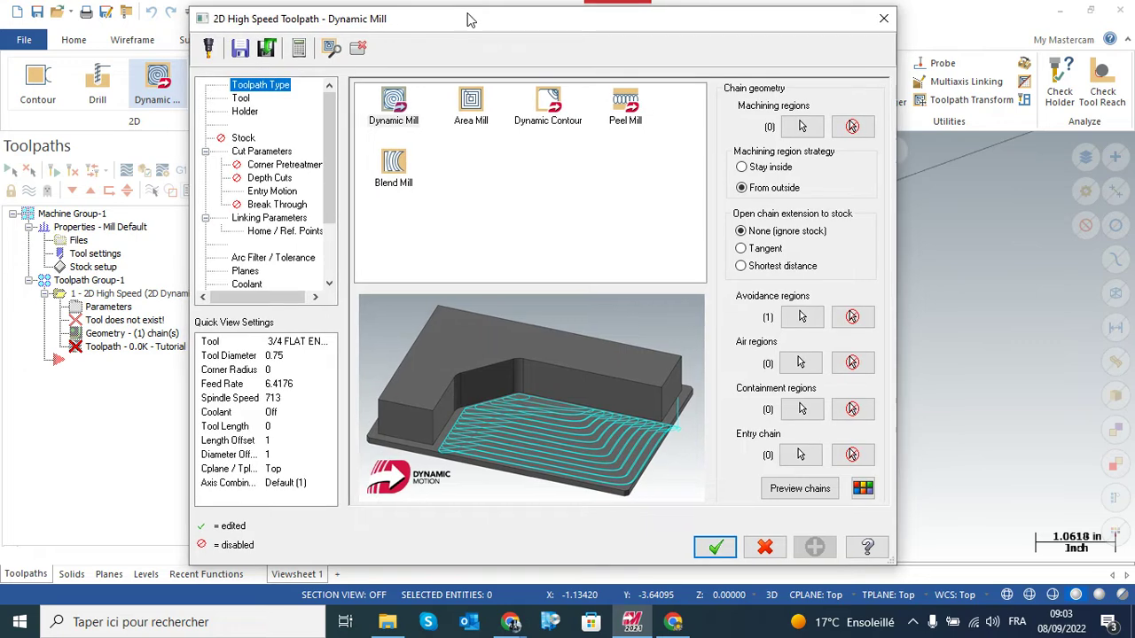
left_click(241, 98)
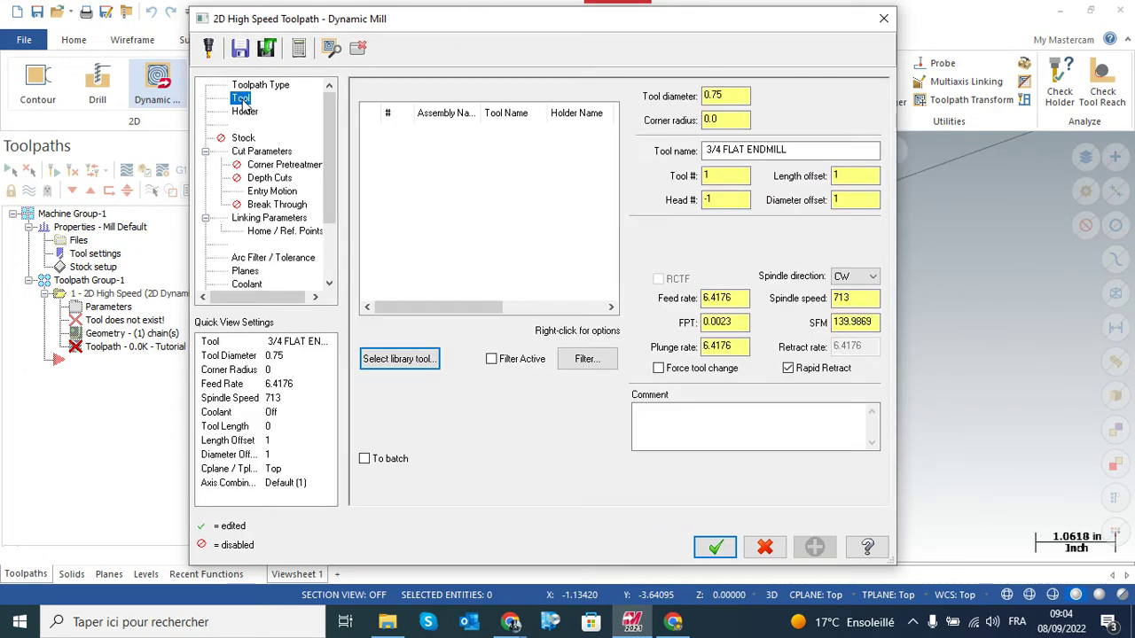
right_click(454, 158)
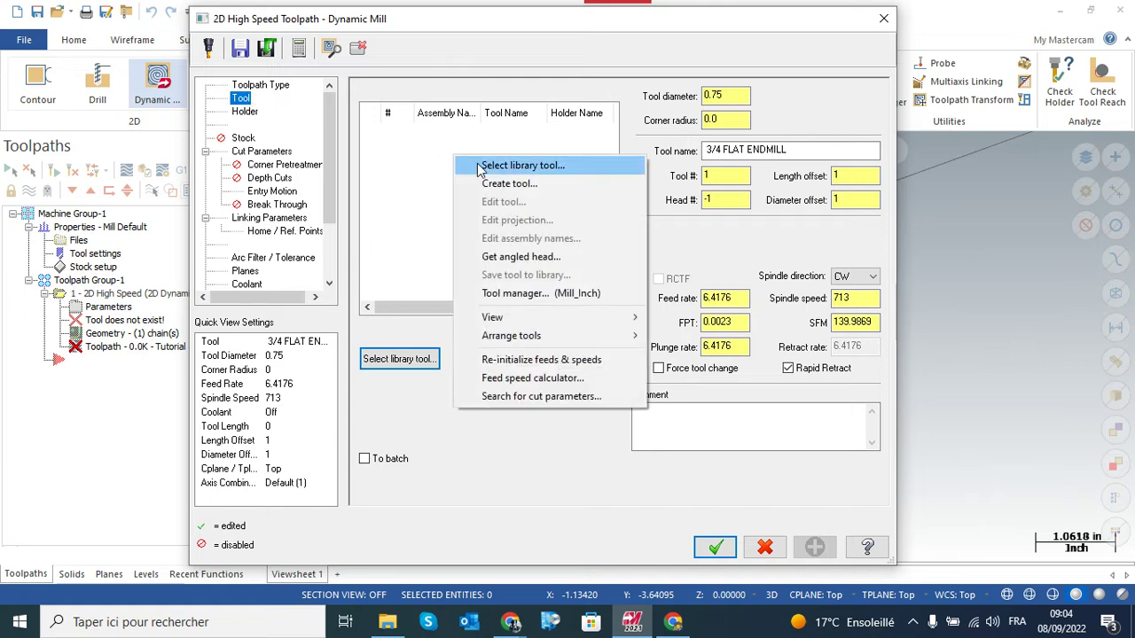
left_click(523, 166)
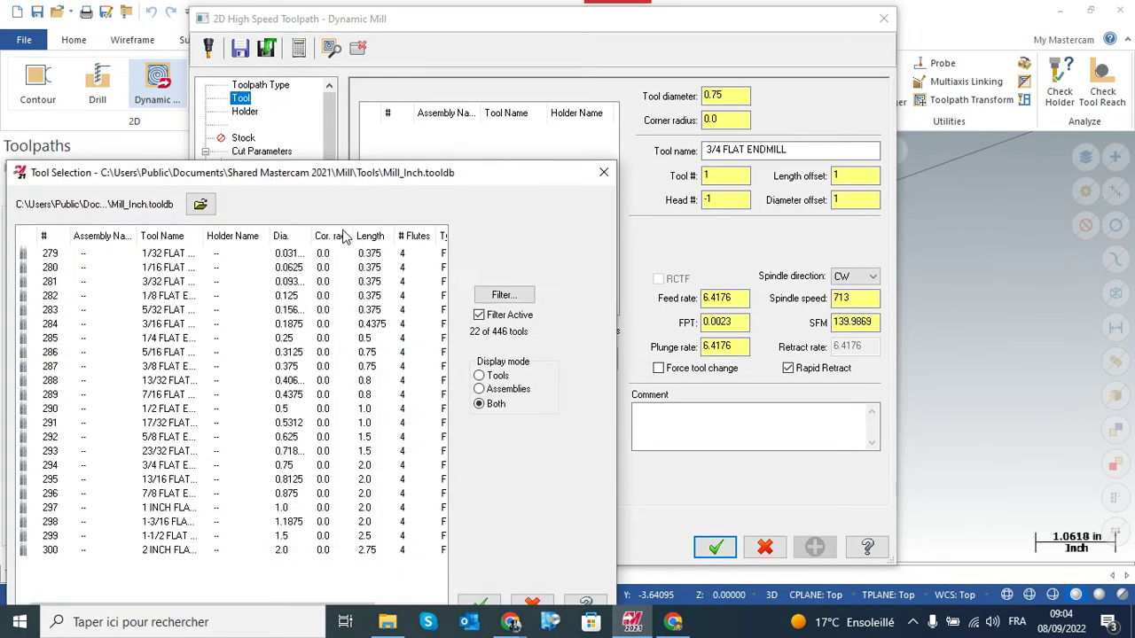
left_click(503, 294)
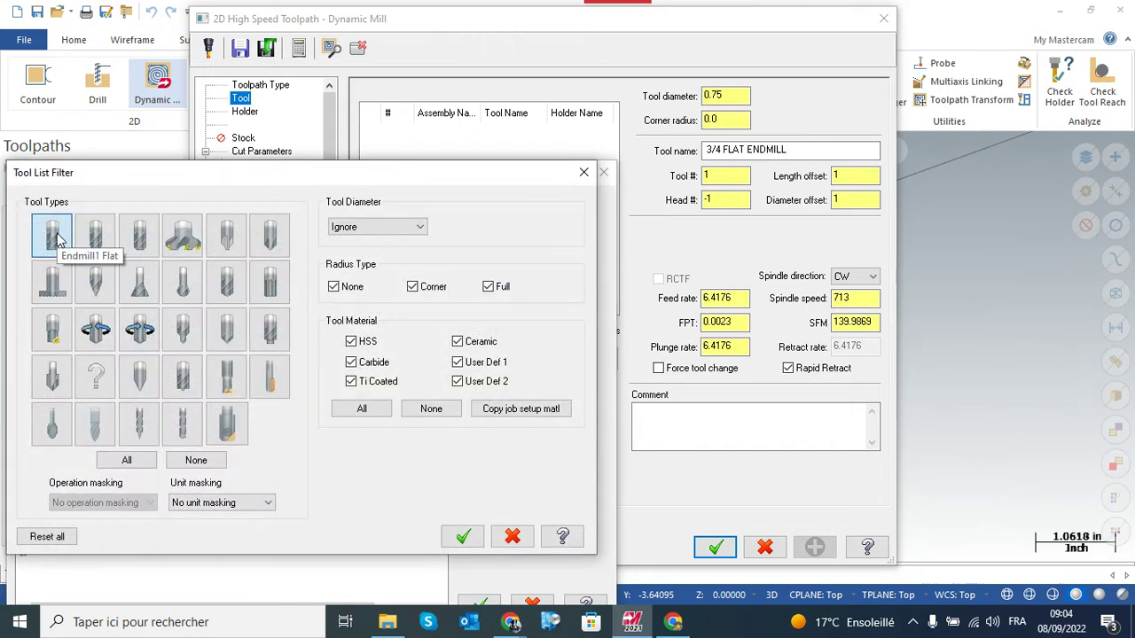
key("Return")
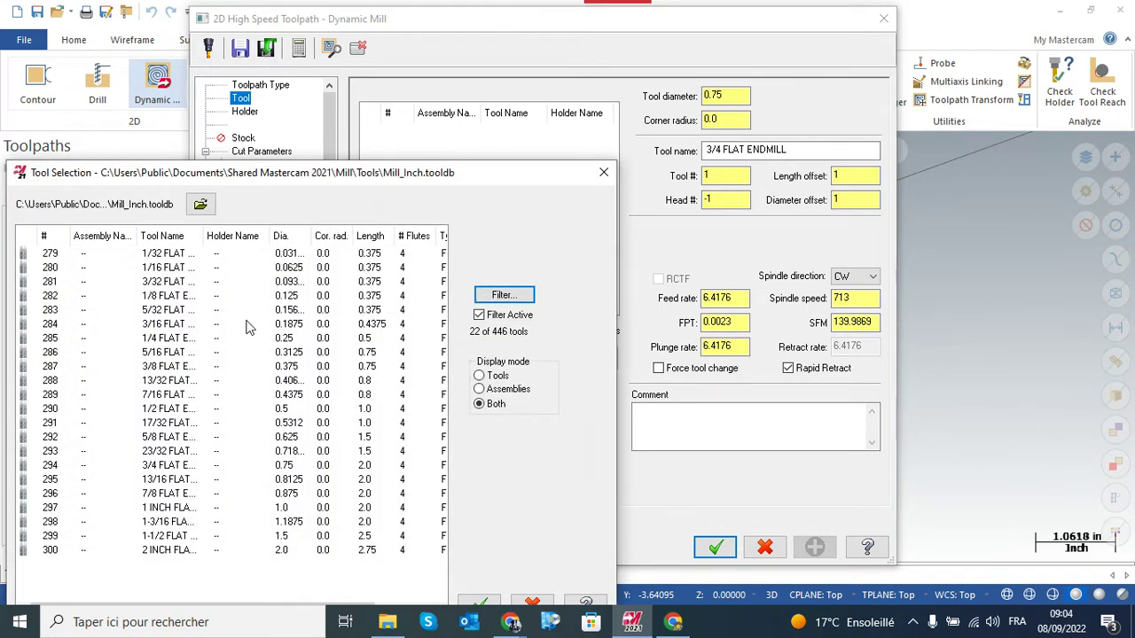
left_click(165, 413)
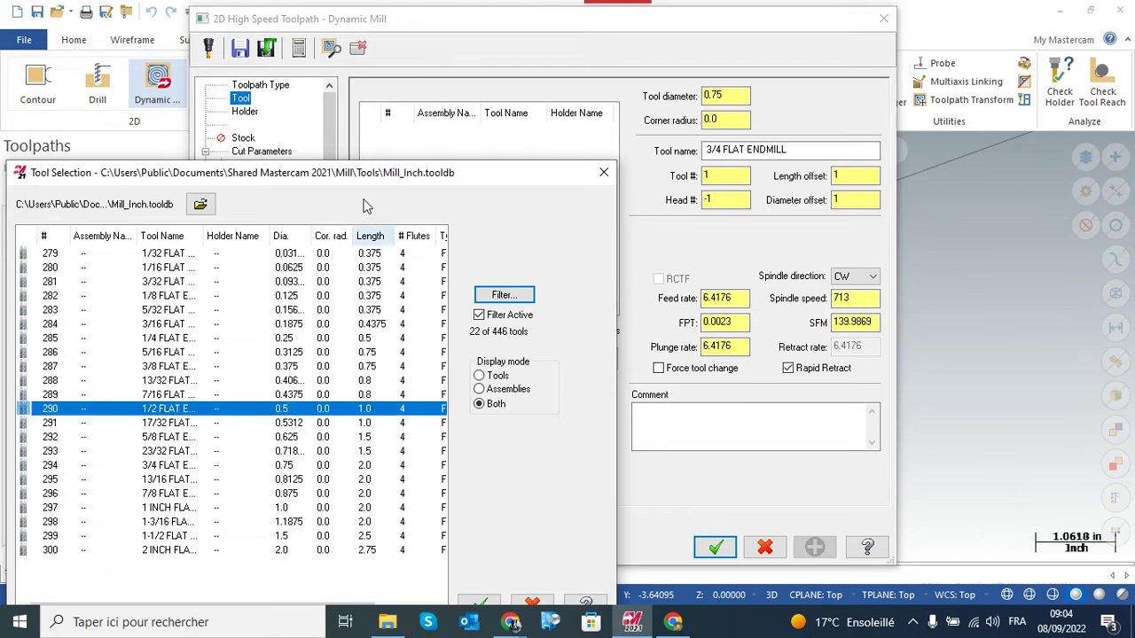
left_click_drag(381, 173, 463, 92)
left_click(562, 526)
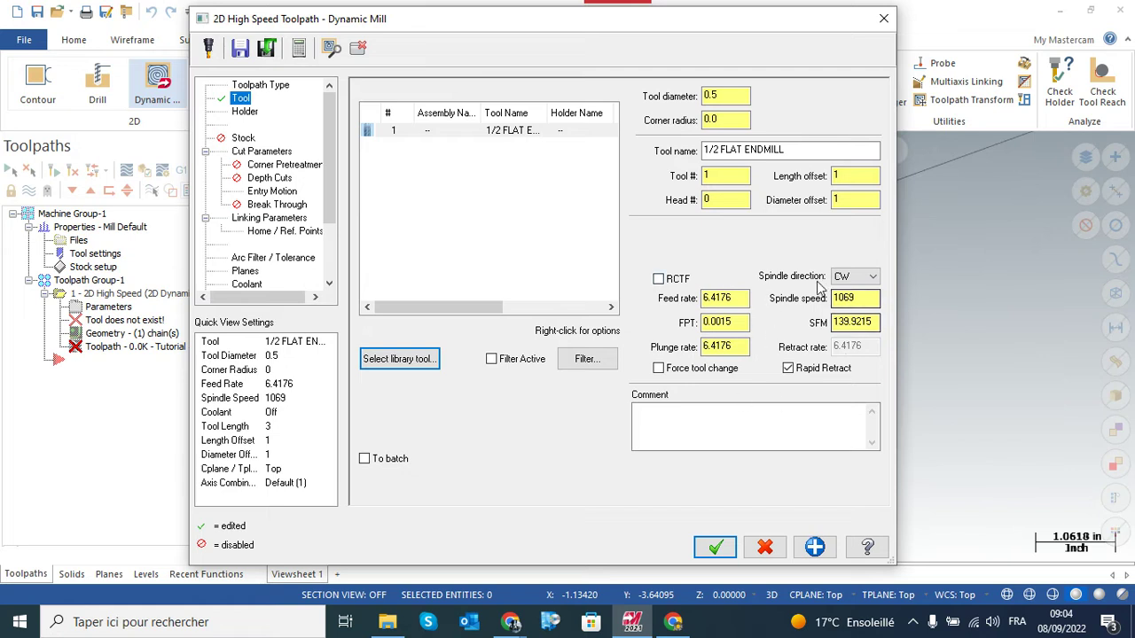
Set the endmill's feed rate to 50 and its SFM to 800
double_click(730, 299)
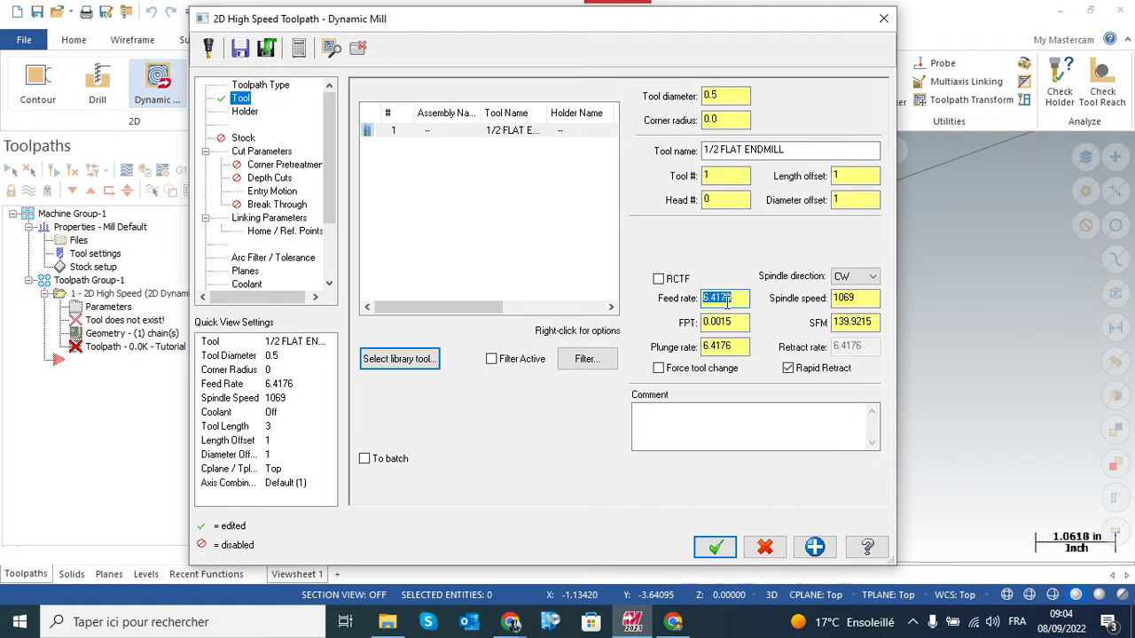
type("50")
double_click(847, 298)
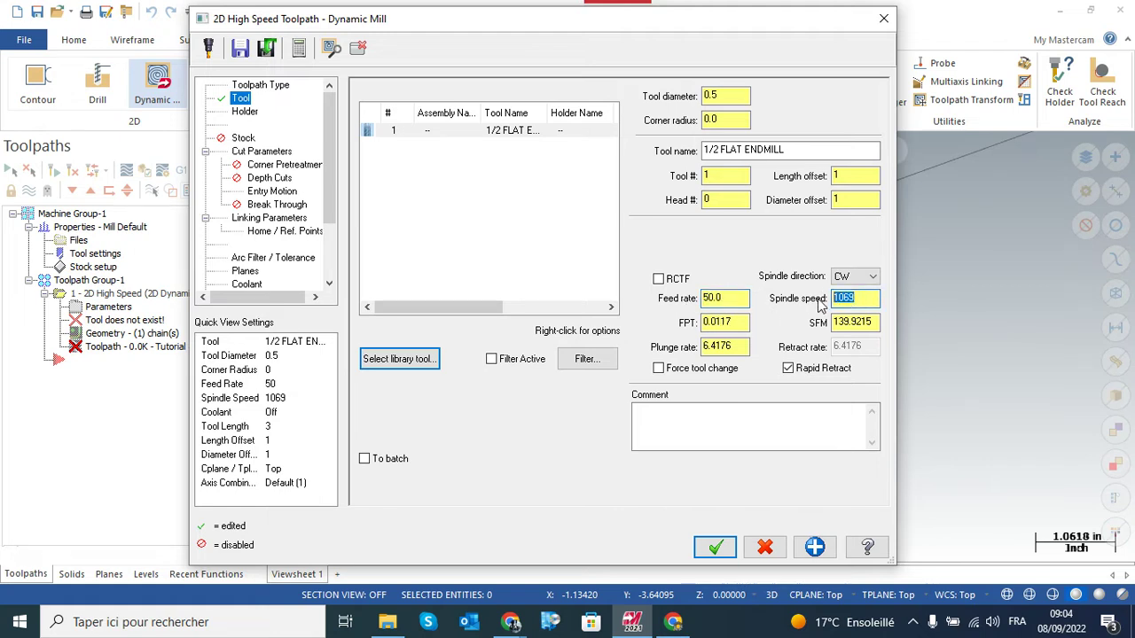
left_click(874, 322)
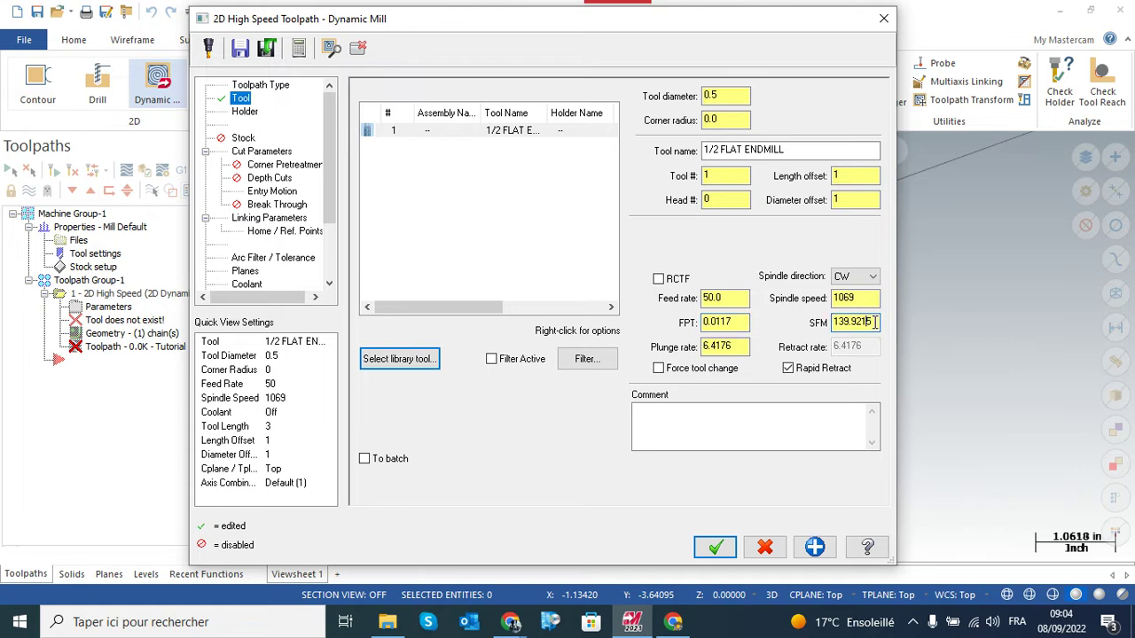
left_click_drag(874, 322, 807, 325)
type("800")
key("Return")
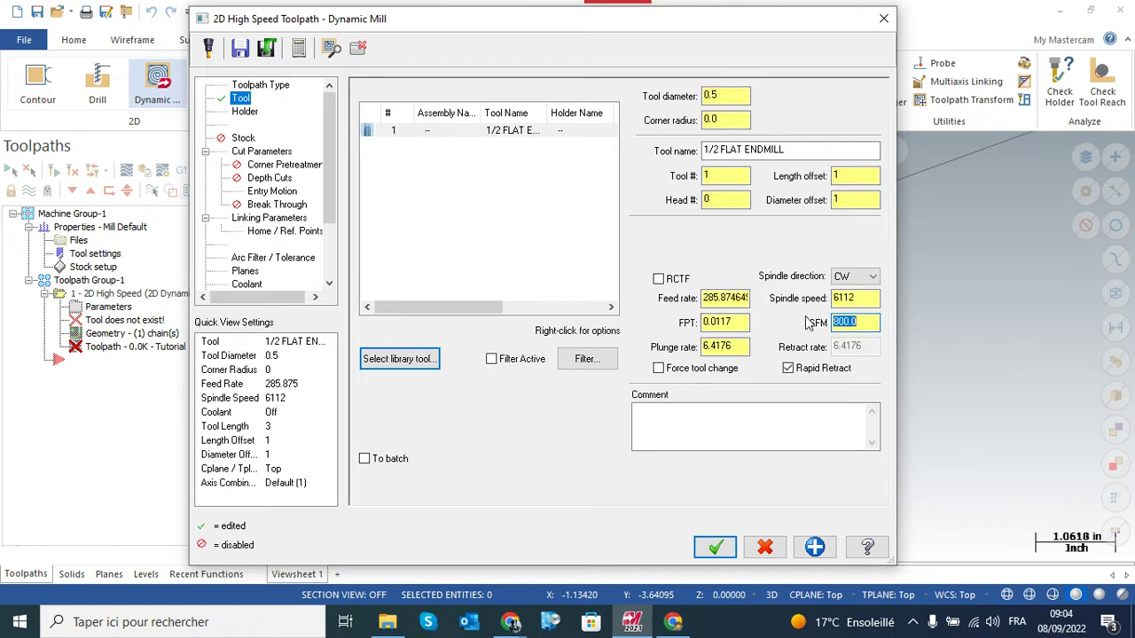
Reset the endmill's feed rate to 50 and set its plunge rate to 25
left_click_drag(705, 298, 774, 306)
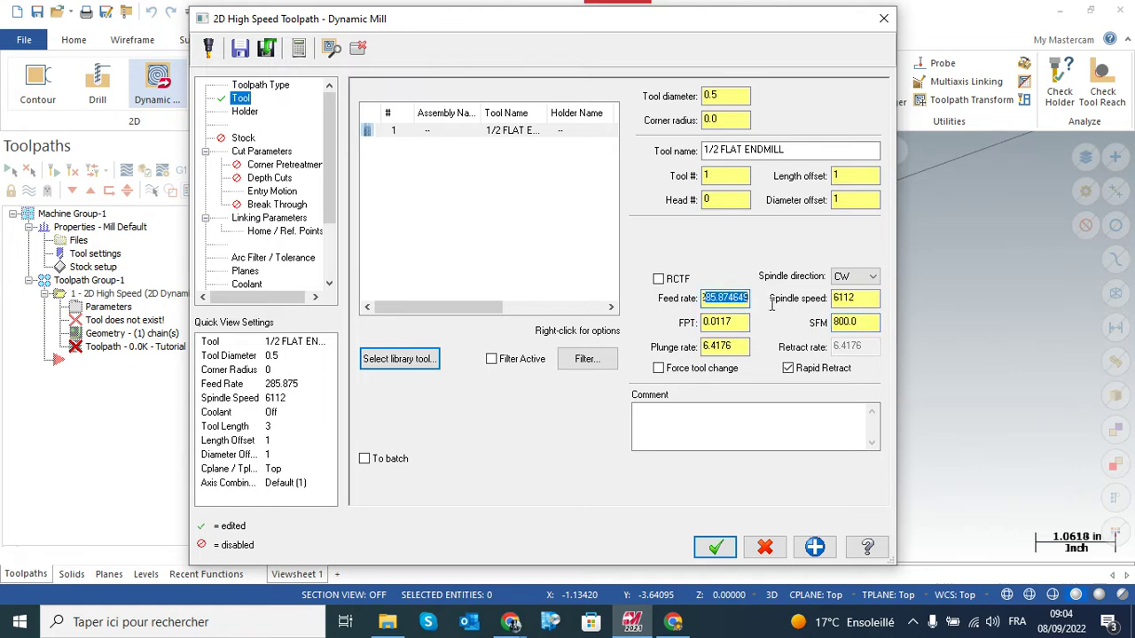
left_click_drag(705, 304, 777, 309)
type("50")
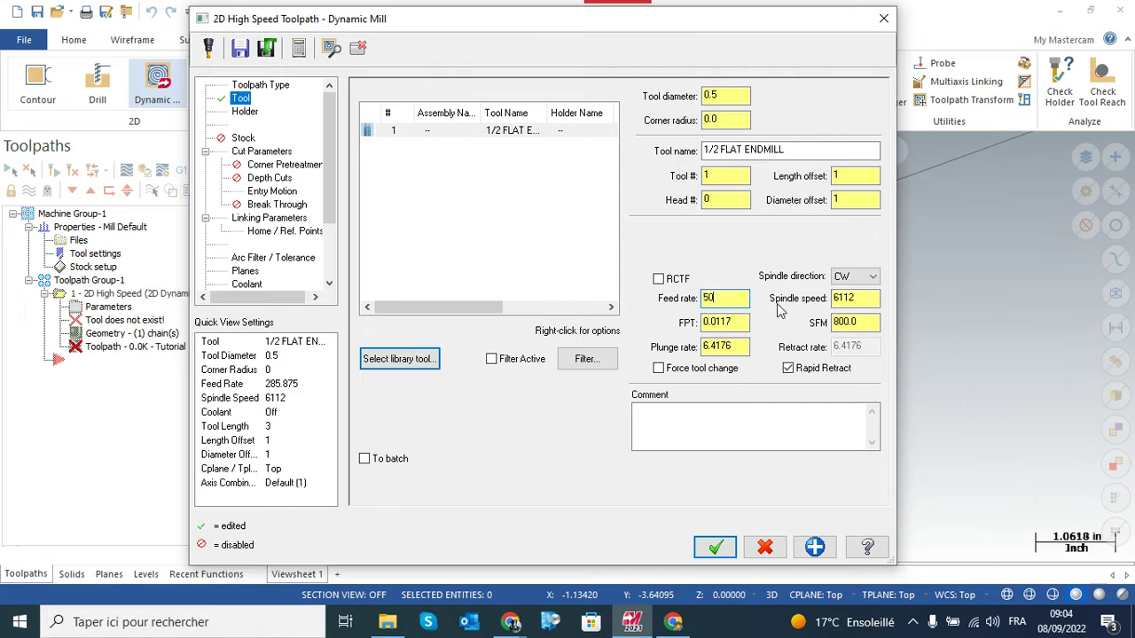
key("Return")
key("Tab")
key("Tab")
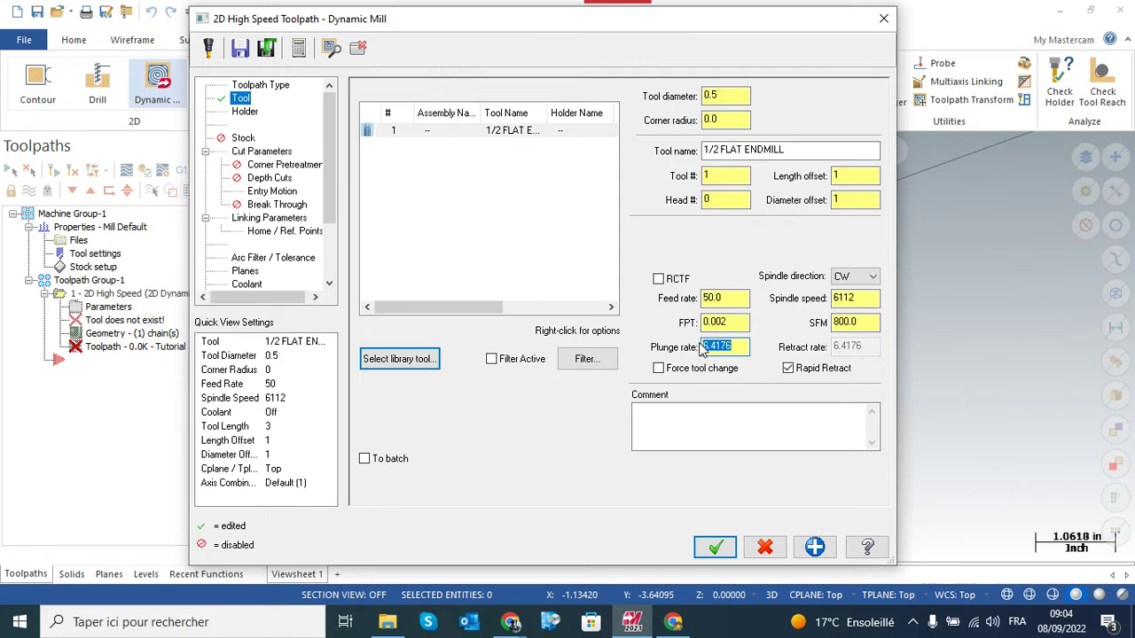
type("25")
key("Return")
Set the Dynamic Mill stepover to 15% of the tool diameter in the cut parameters
left_click(261, 153)
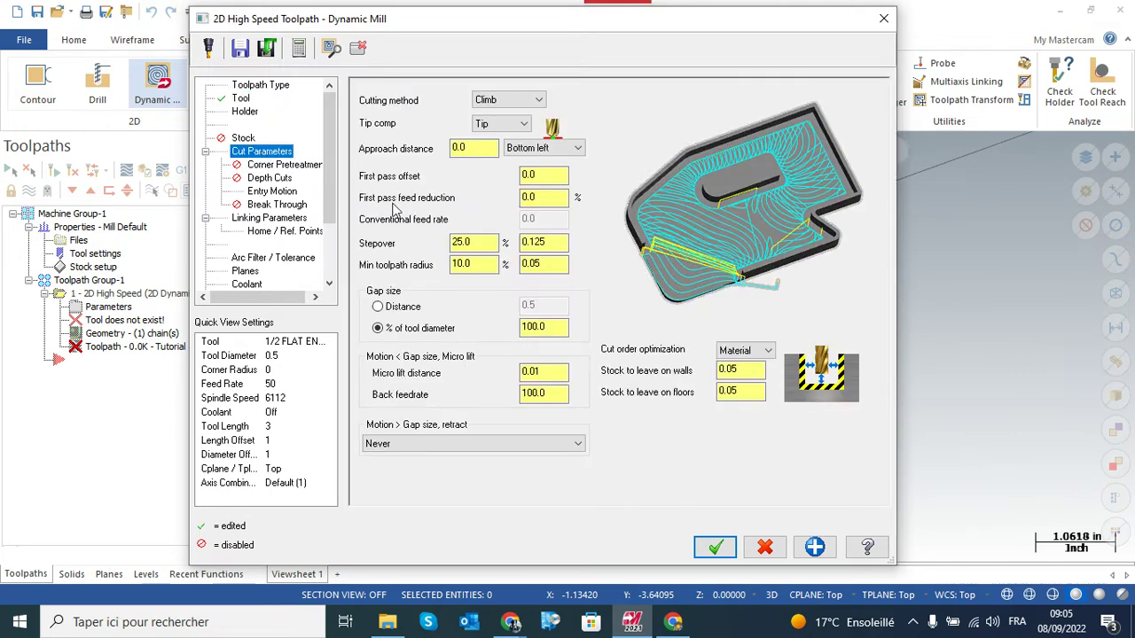
left_click(469, 240)
left_click(477, 243)
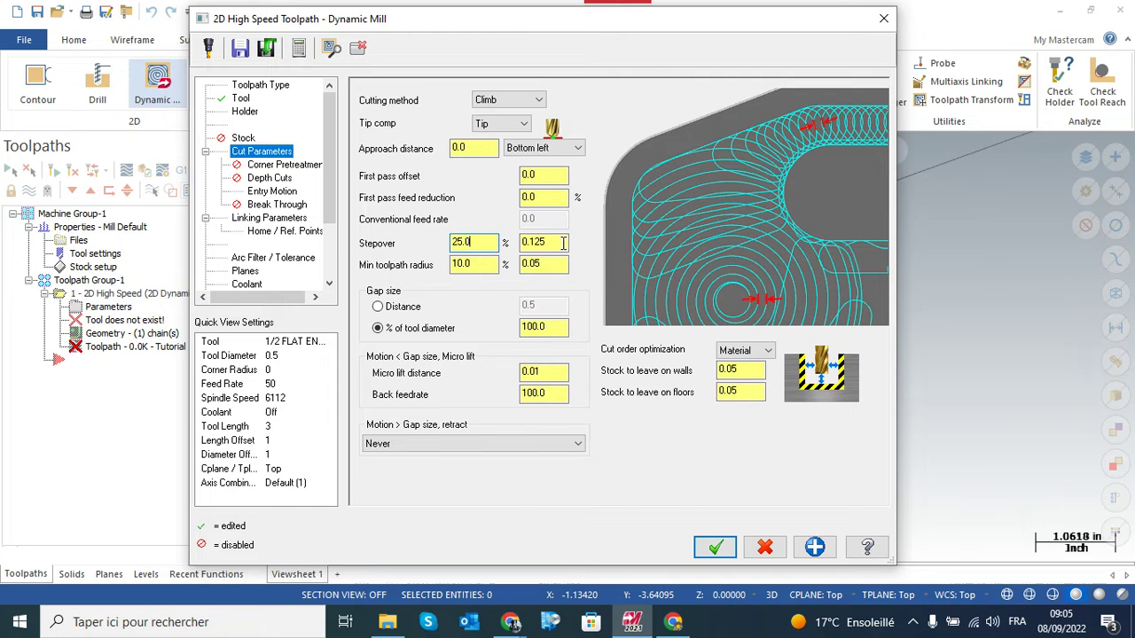
left_click_drag(547, 241, 463, 245)
left_click(485, 241)
type("15")
key("Return")
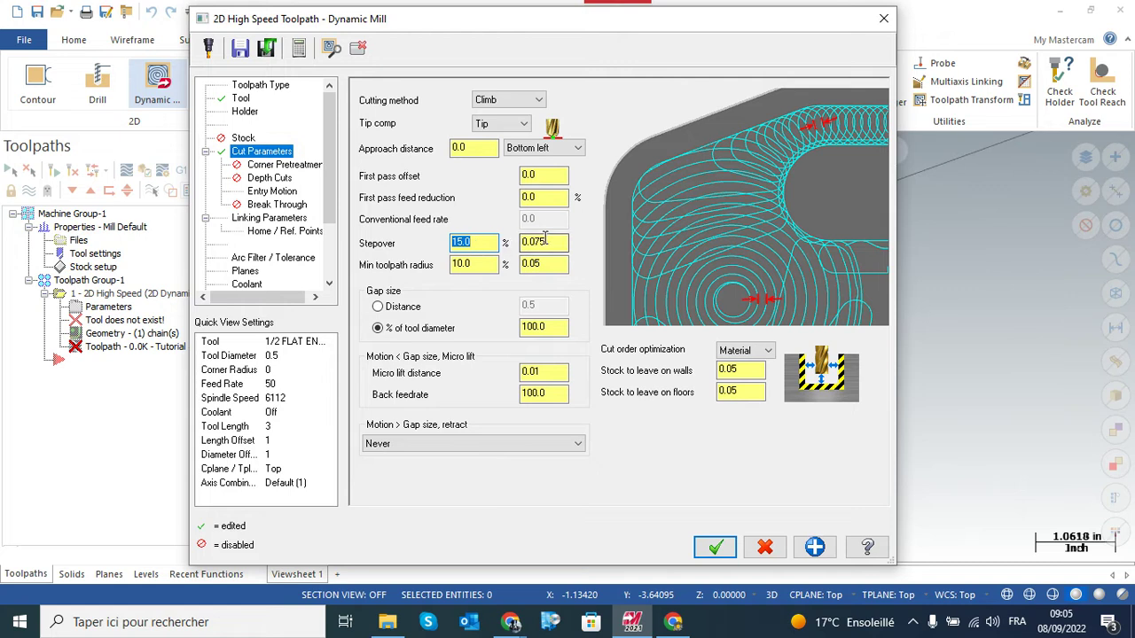
left_click_drag(552, 242, 522, 246)
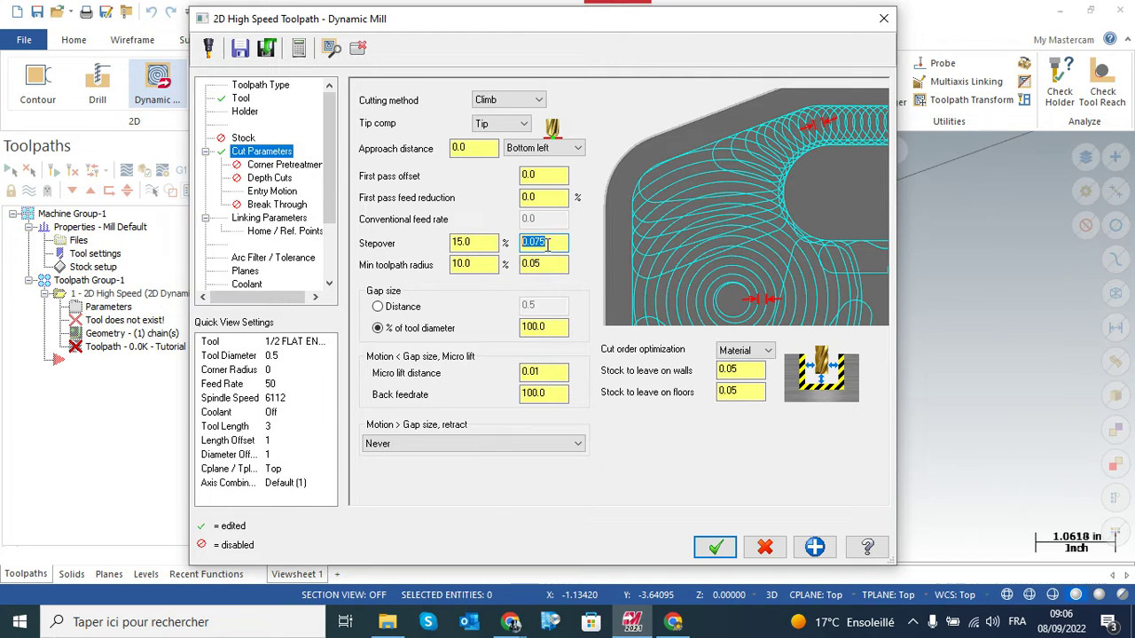
left_click(495, 244)
left_click(540, 243)
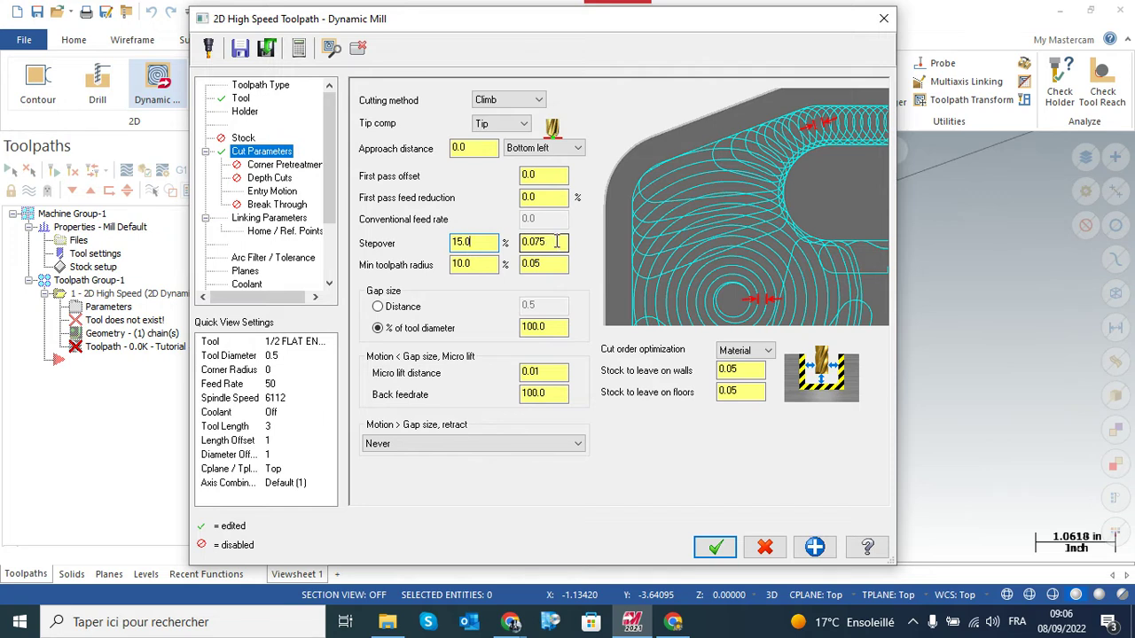
left_click_drag(557, 241, 470, 244)
left_click(471, 244)
left_click_drag(474, 242, 455, 242)
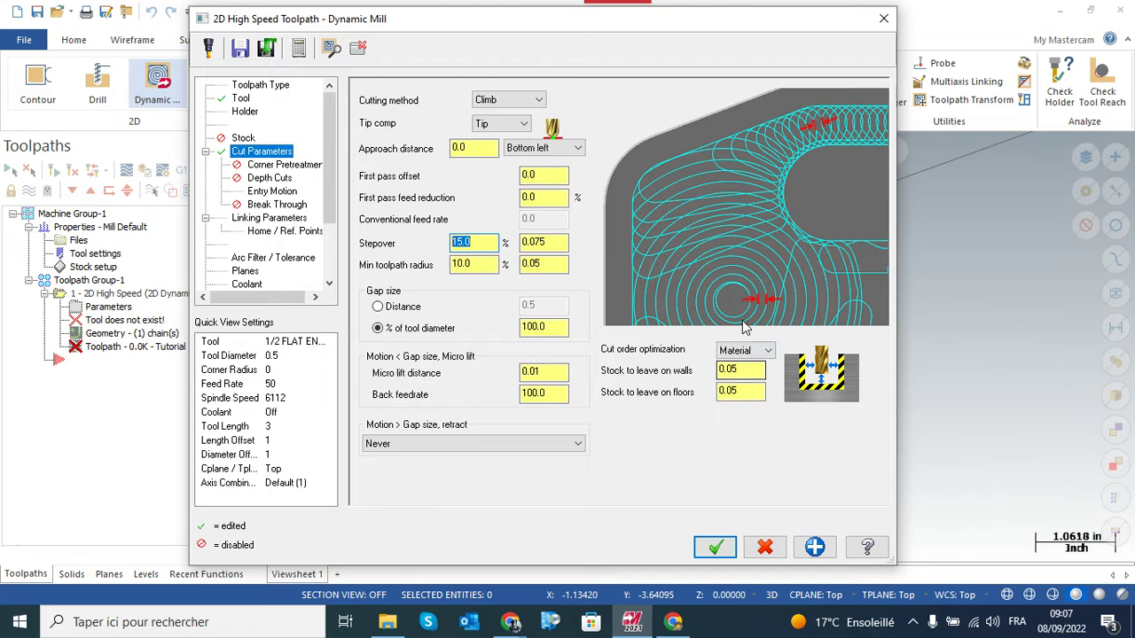
Set the stock to leave to 0.015 on walls and 0 on floors
left_click(746, 373)
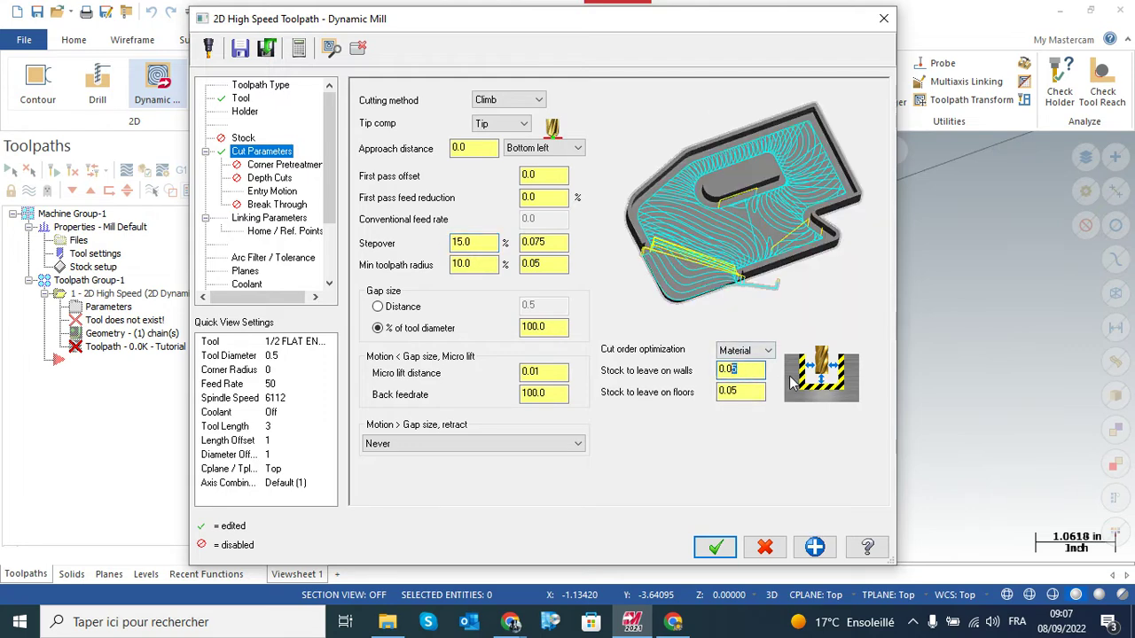
type("15")
key("Return")
left_click(743, 392)
double_click(743, 393)
type("0")
key("Return")
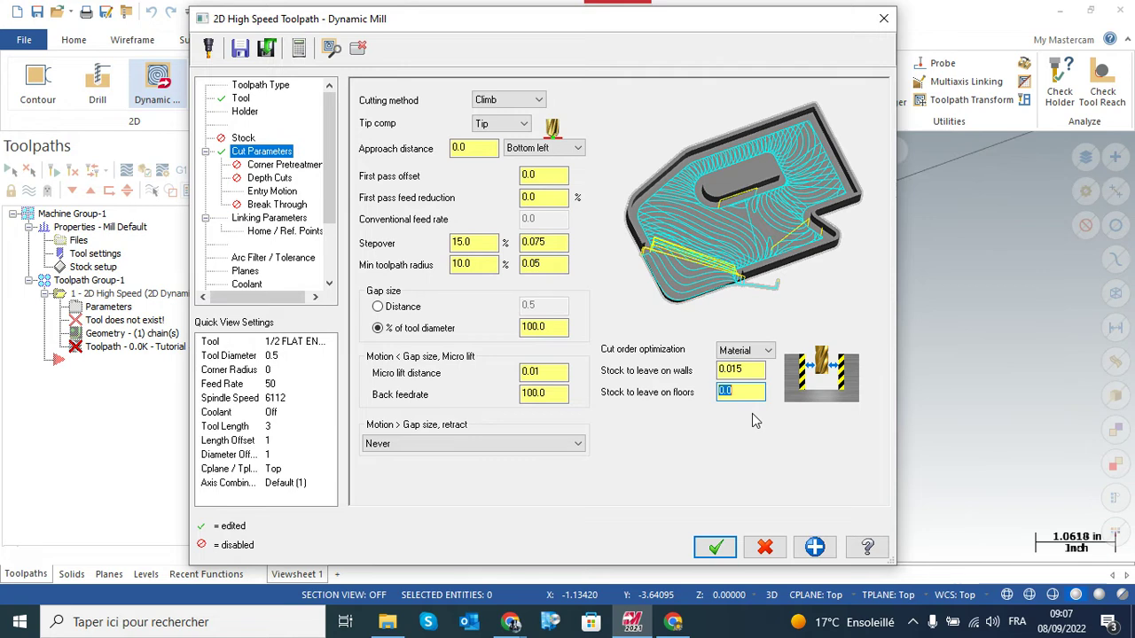
left_click(735, 392)
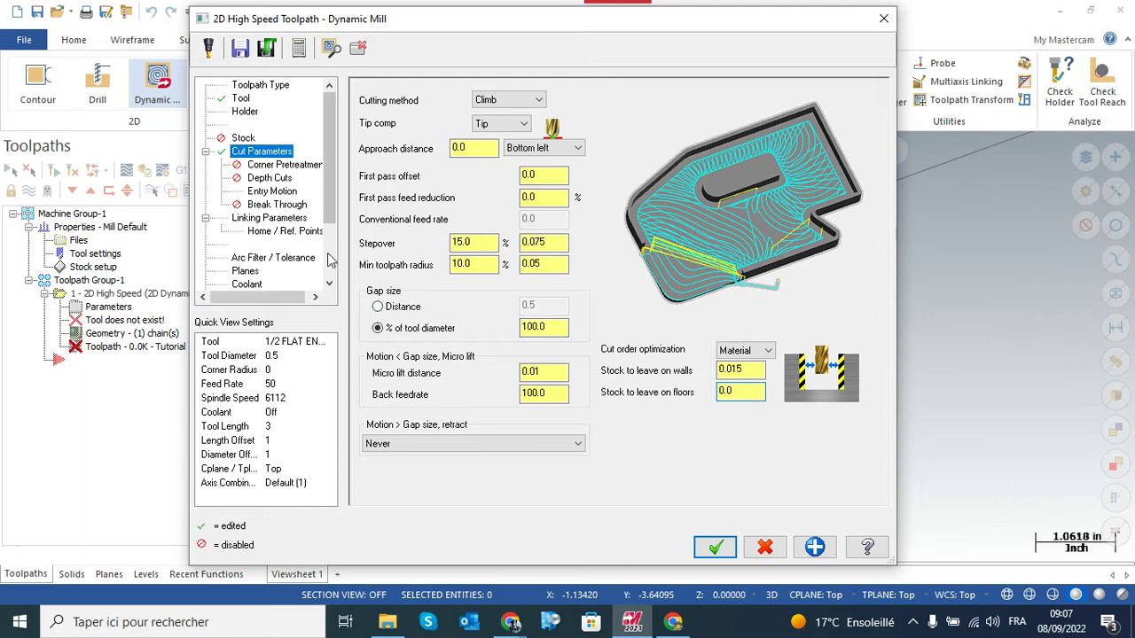
Enable a clearance height of 2.0 in the linking parameters, used only at the start and end of the operation
left_click(270, 192)
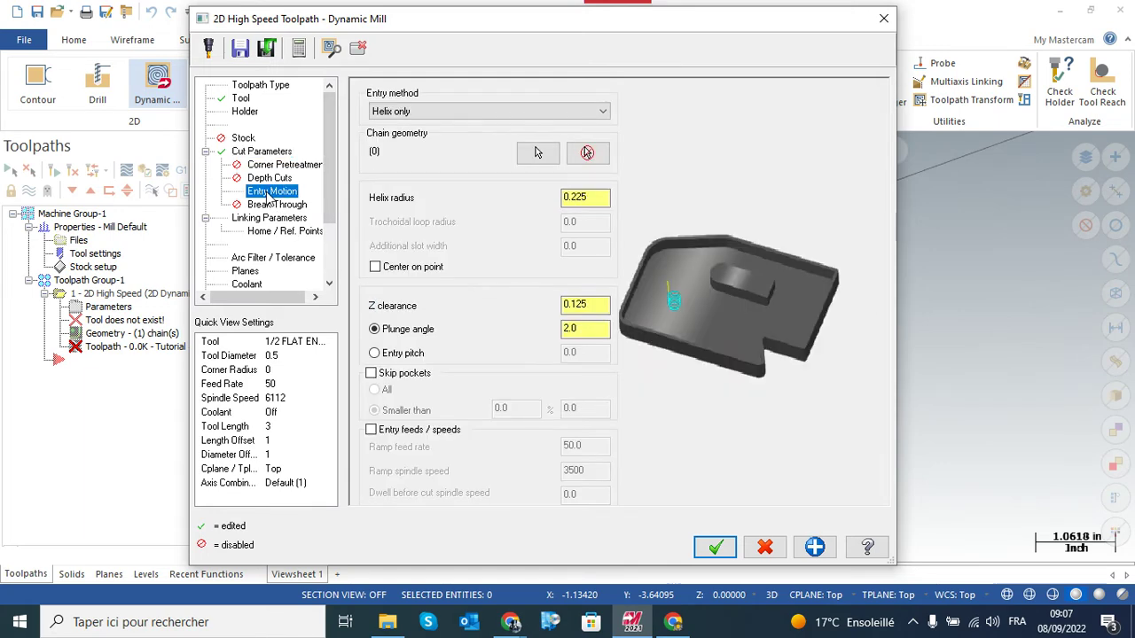
left_click(264, 220)
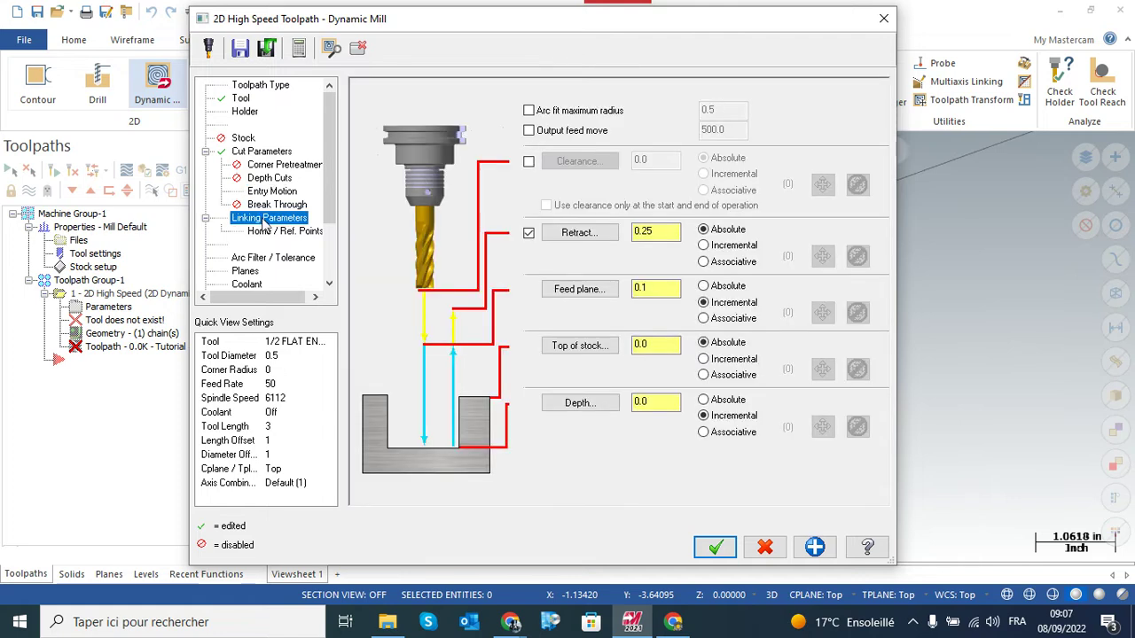
left_click(529, 163)
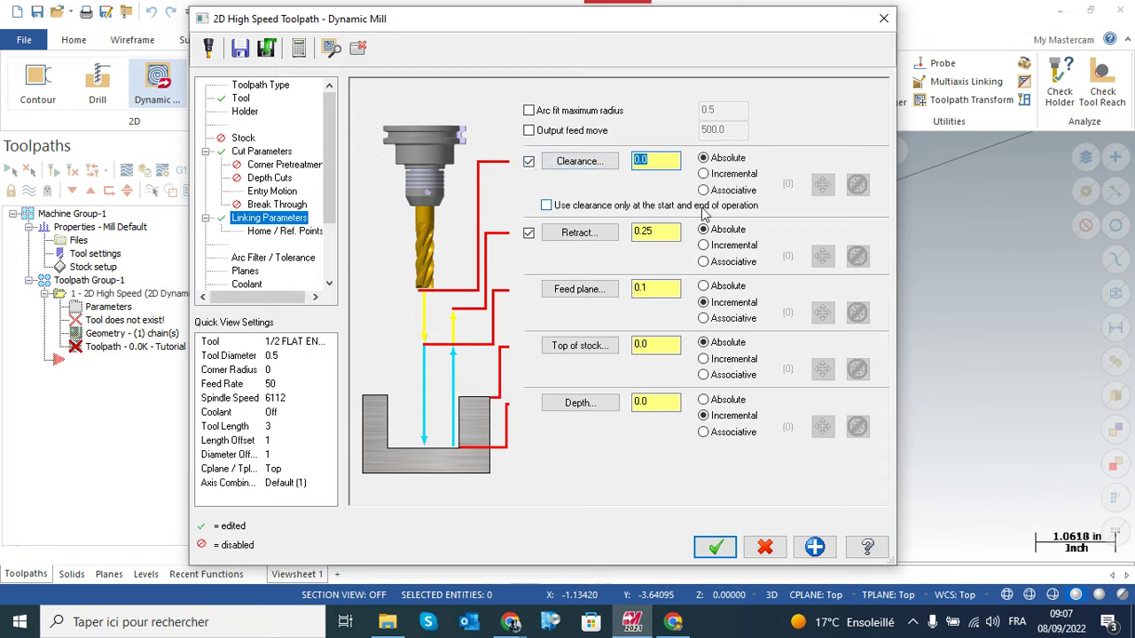
type("2")
key("Return")
left_click(547, 206)
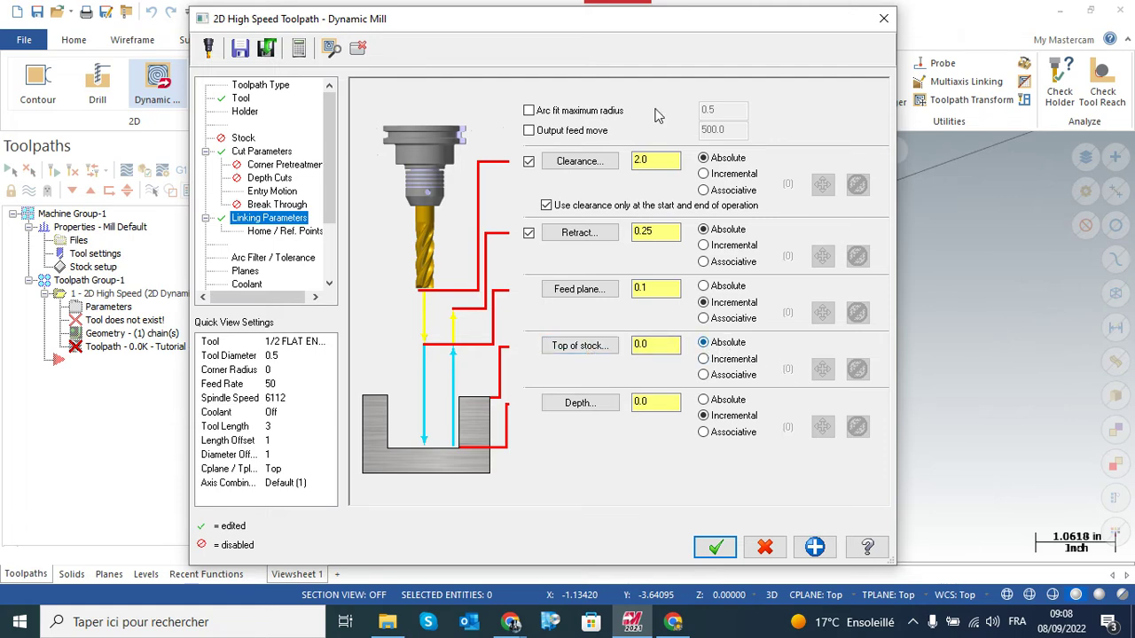
Make the cutting depth absolute and set it to -0.625 by picking a point on the floor edge around the star-shaped boss
left_click_drag(635, 21, 972, 41)
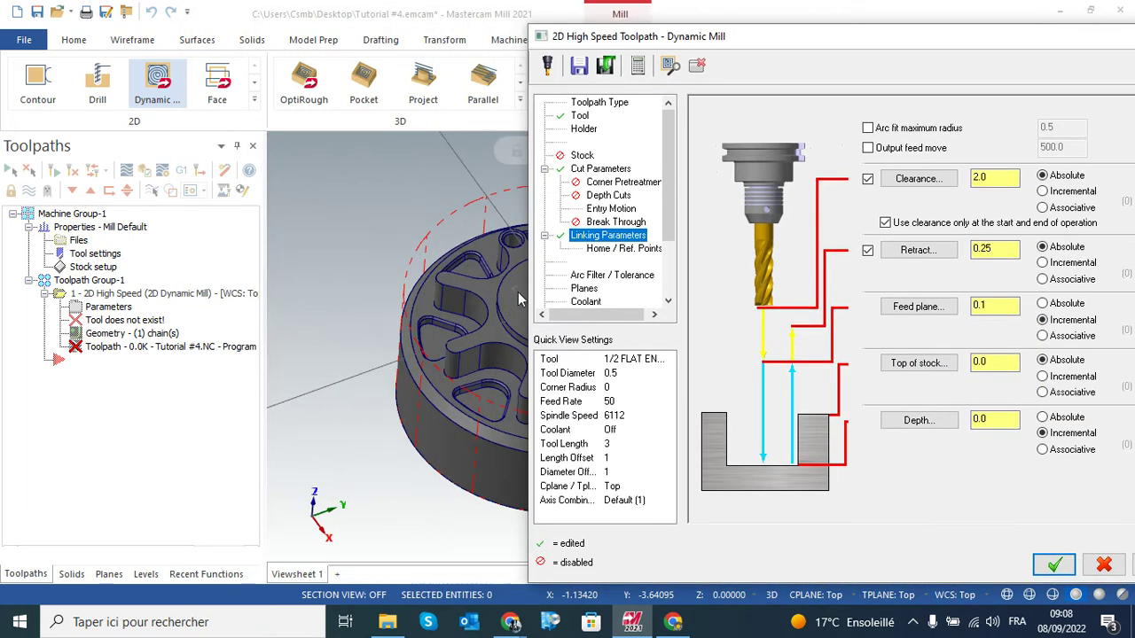
left_click_drag(892, 28, 661, 31)
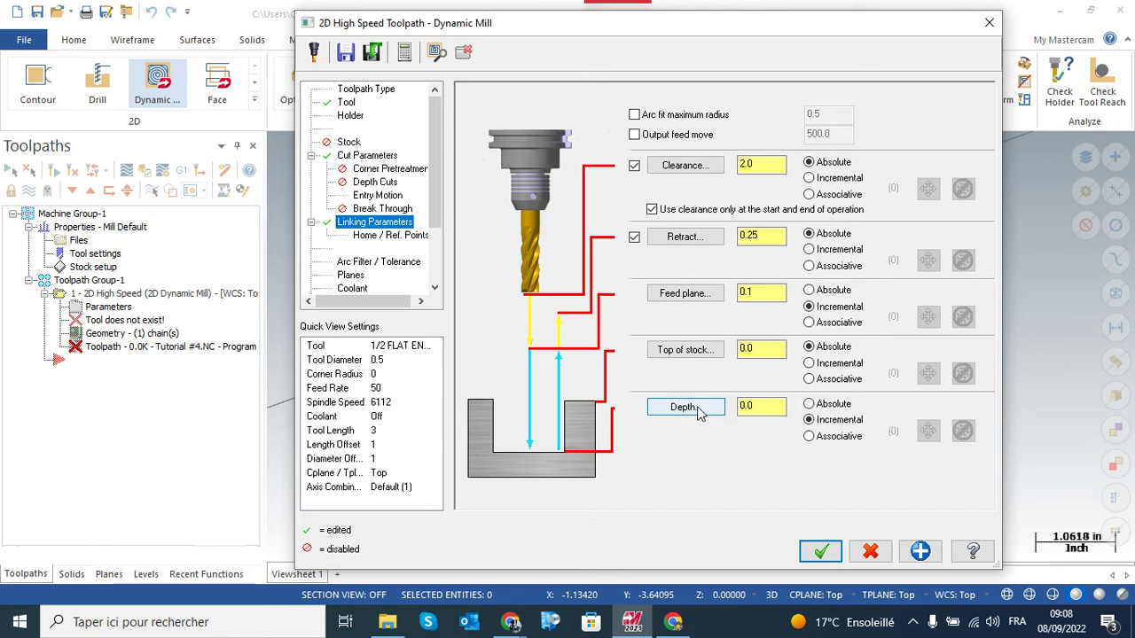
left_click(810, 406)
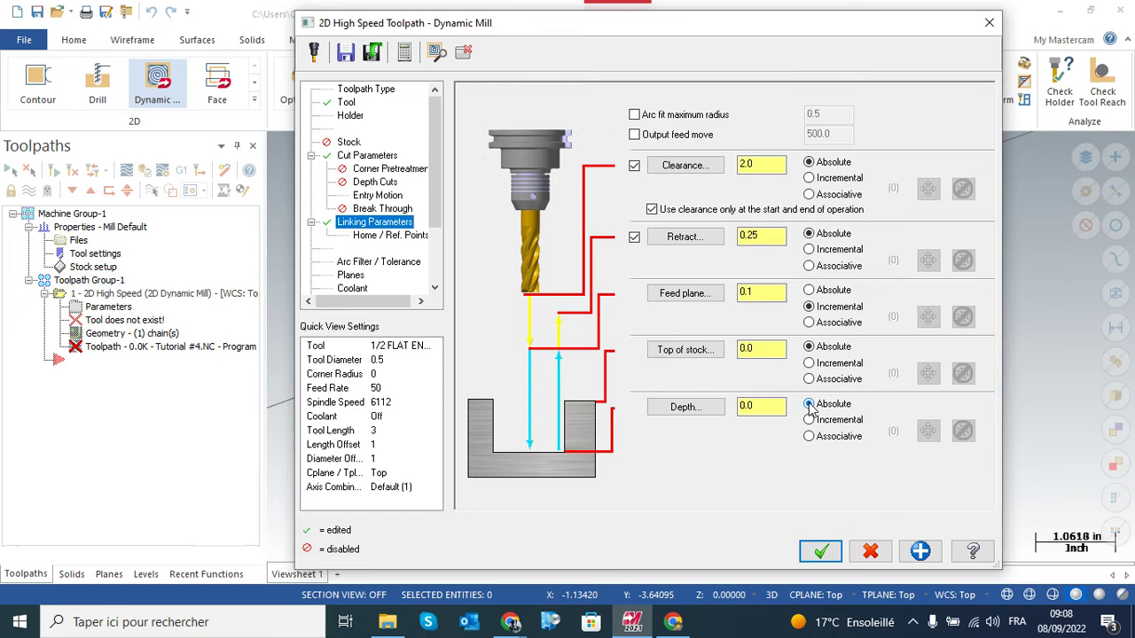
left_click(684, 407)
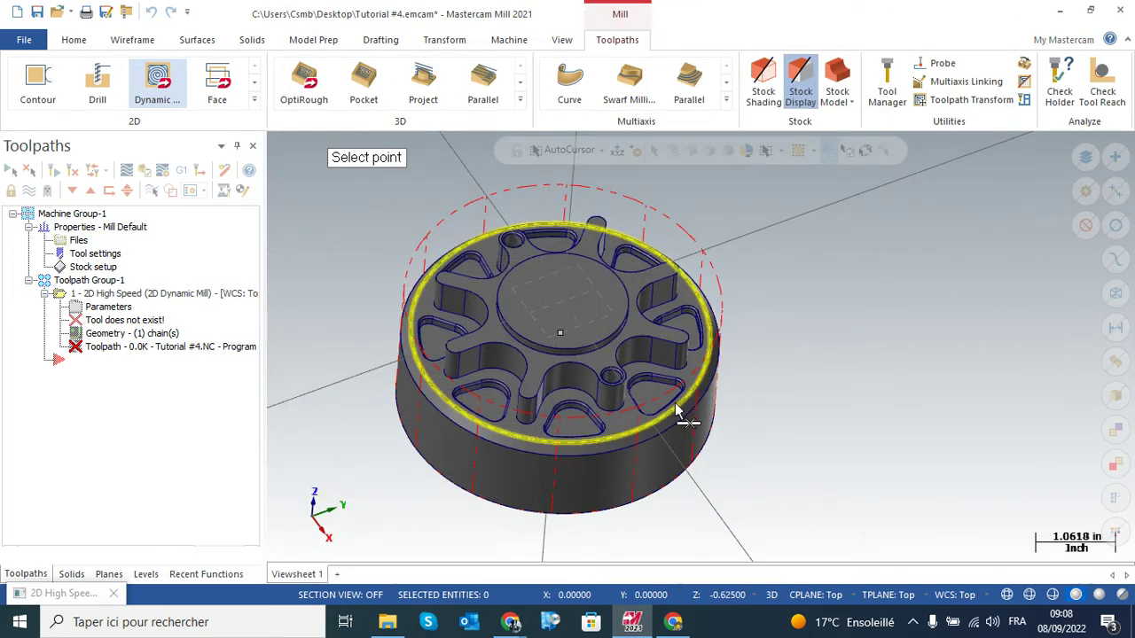
scroll(641, 393, "down", 2)
scroll(621, 386, "up", 8)
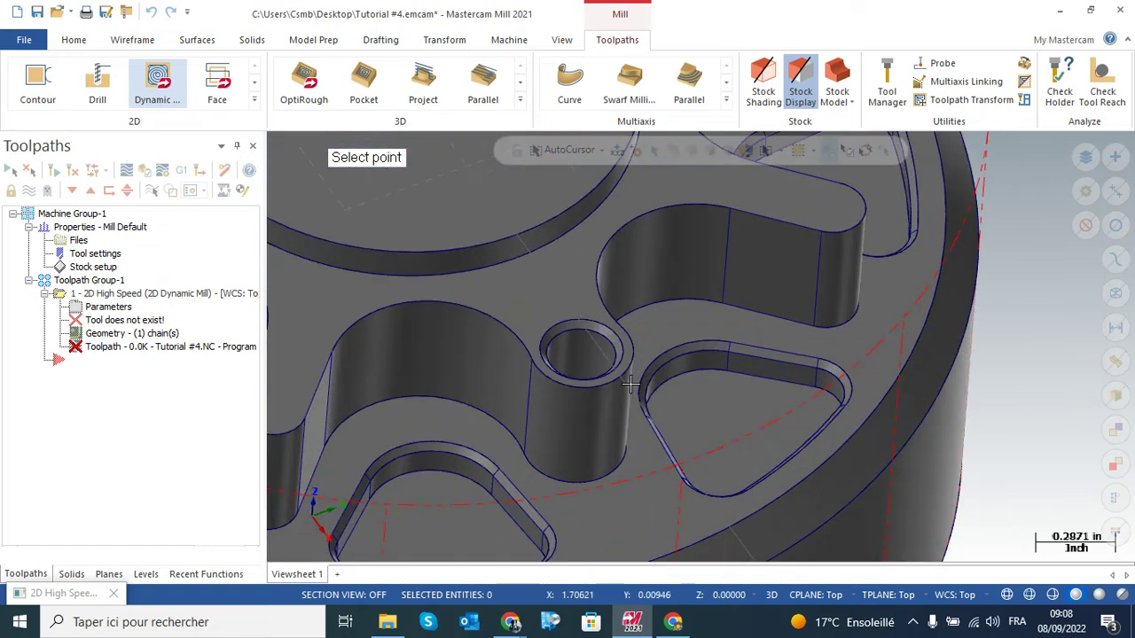
middle_click_drag(630, 384, 609, 359)
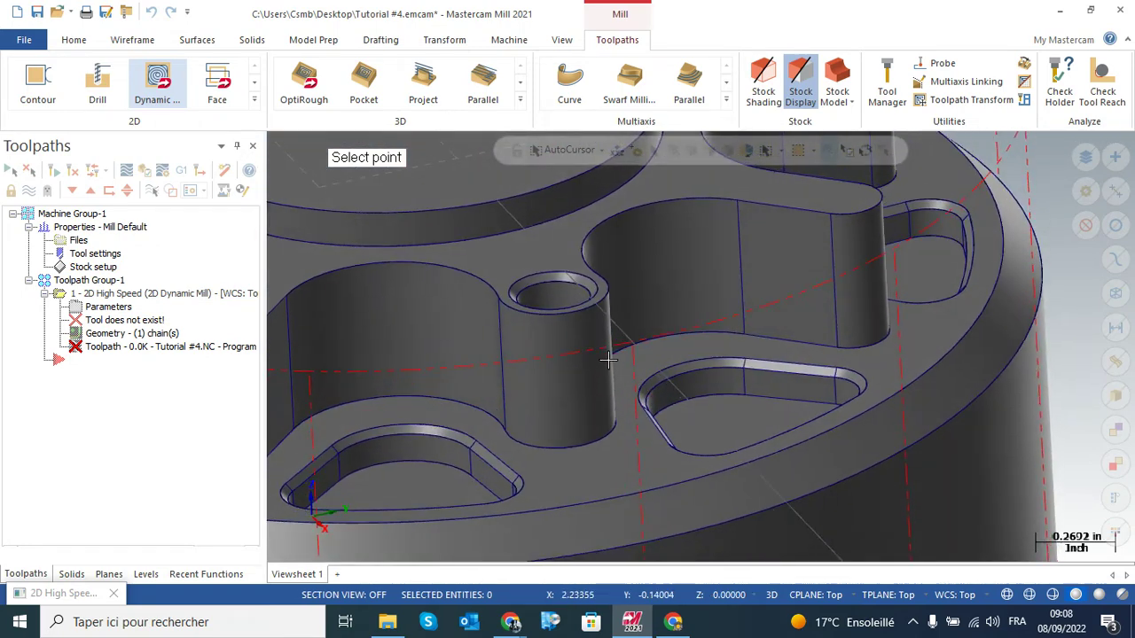
left_click(723, 341)
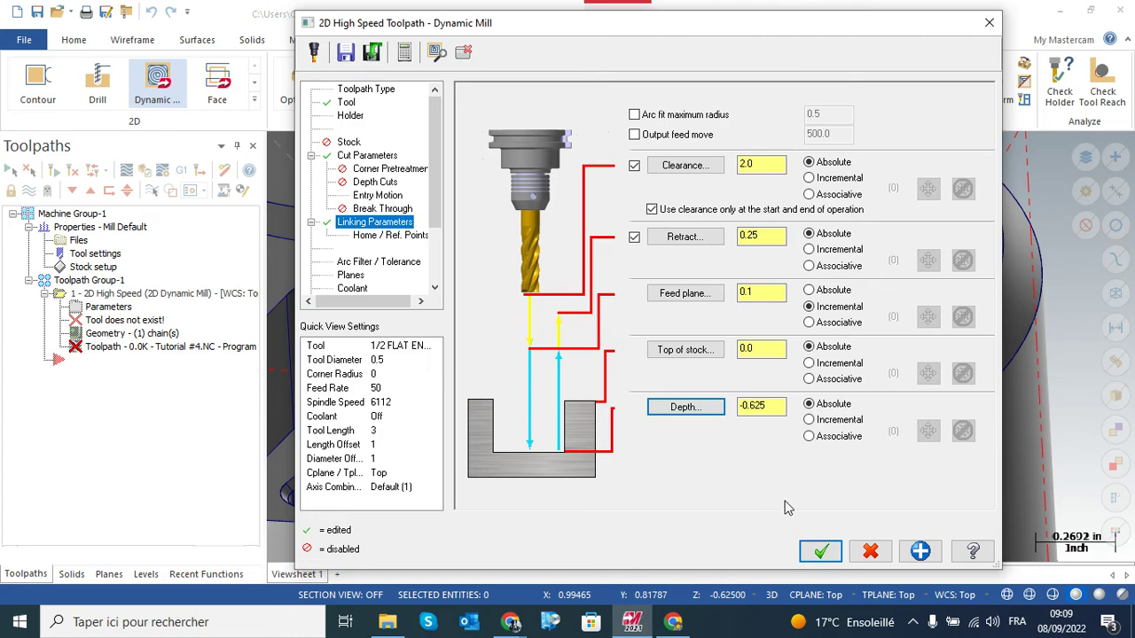
Accept the Dynamic Mill parameters to generate the toolpath around the boss
left_click(822, 554)
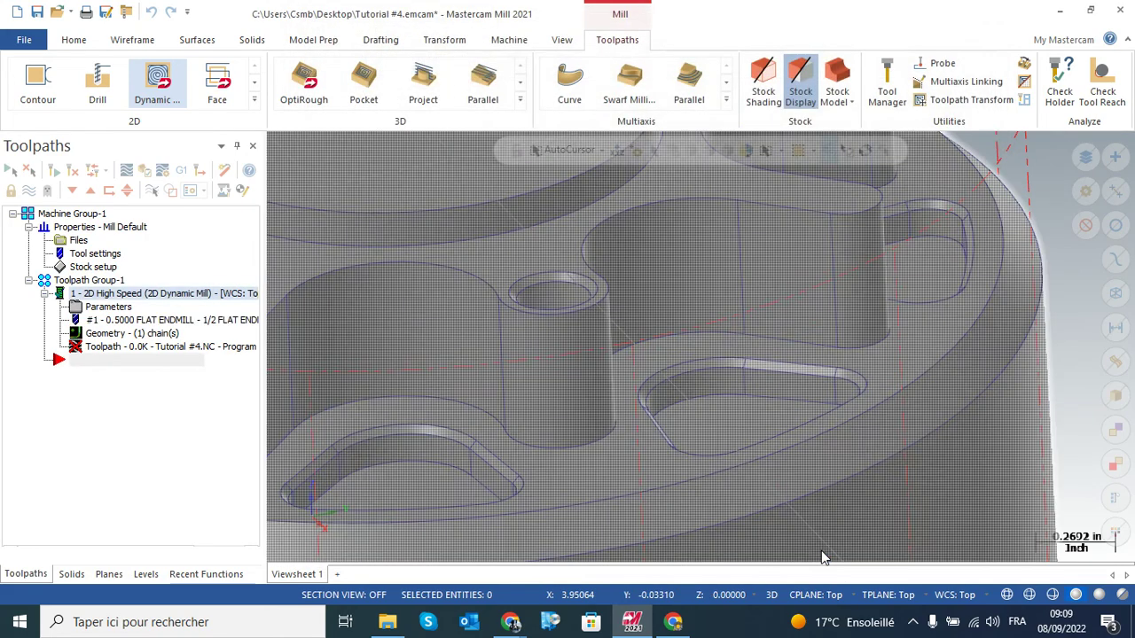
scroll(656, 391, "down", 3)
scroll(635, 376, "down", 2)
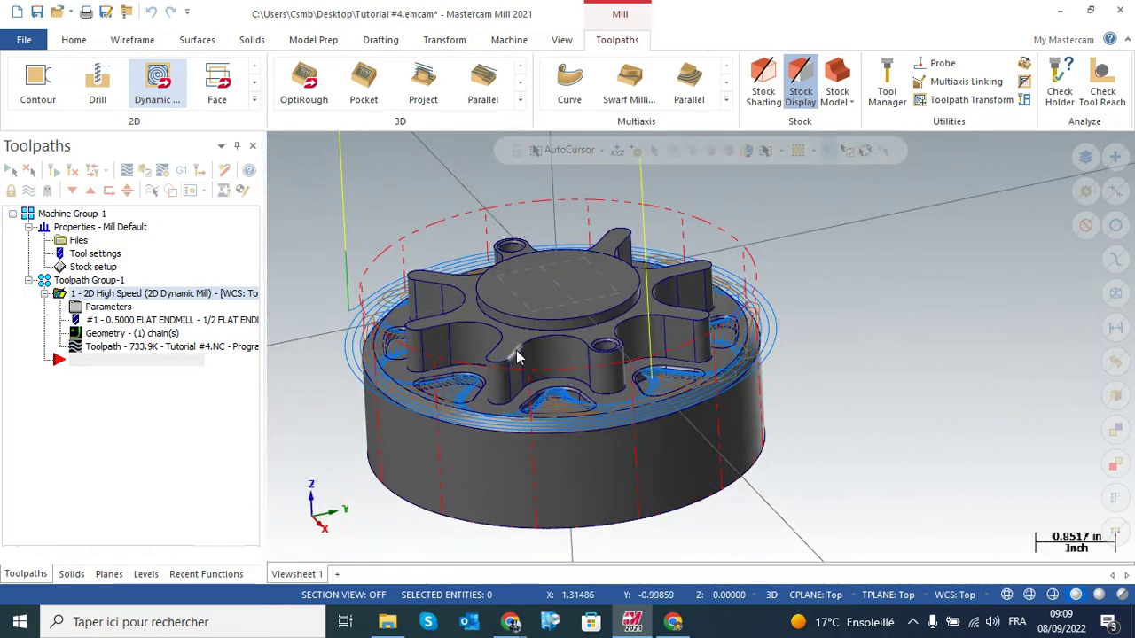
mouse_move(517, 353)
middle_mouse_down()
mouse_move(530, 367)
mouse_move(520, 369)
middle_mouse_up()
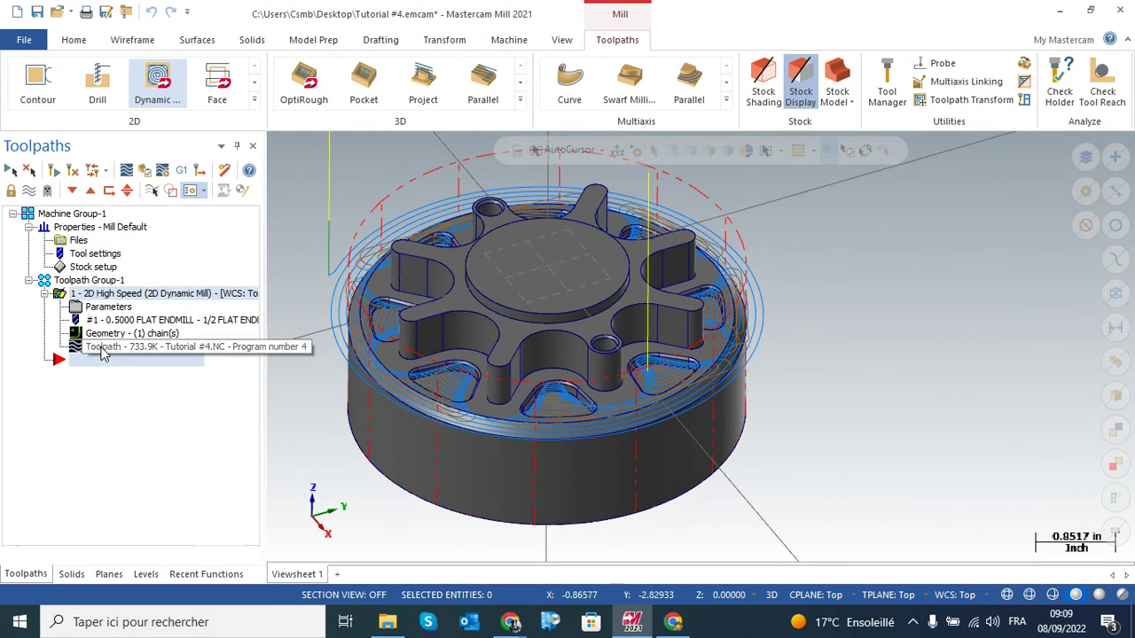
Backplot the Dynamic Mill toolpath and examine the tool motion around the boss and at the floor from several angles
left_click(127, 170)
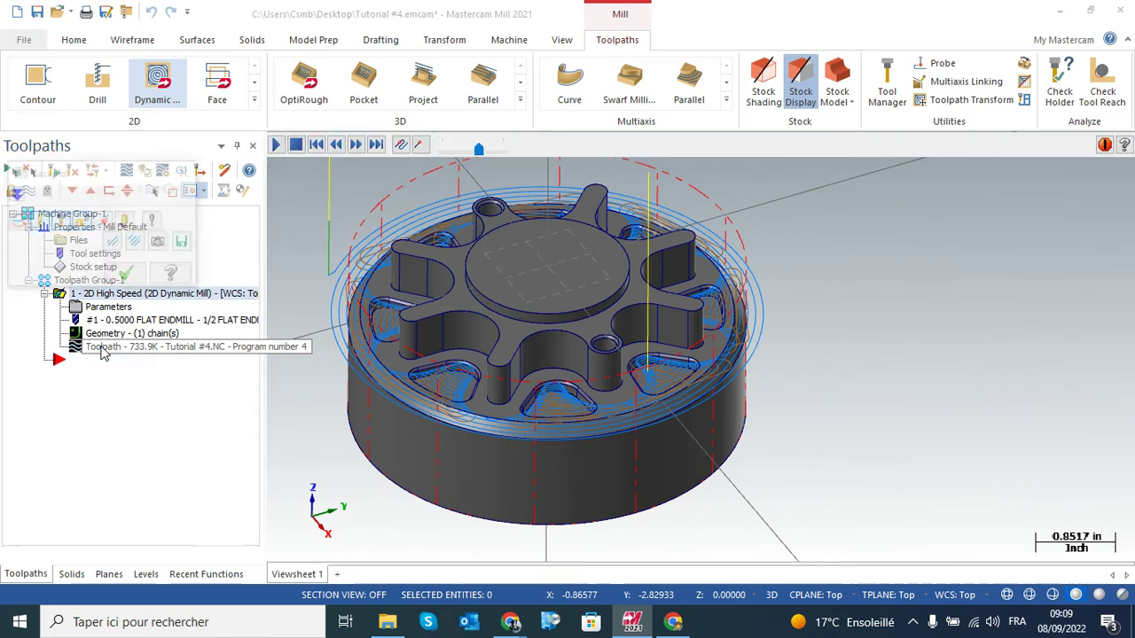
left_click(276, 147)
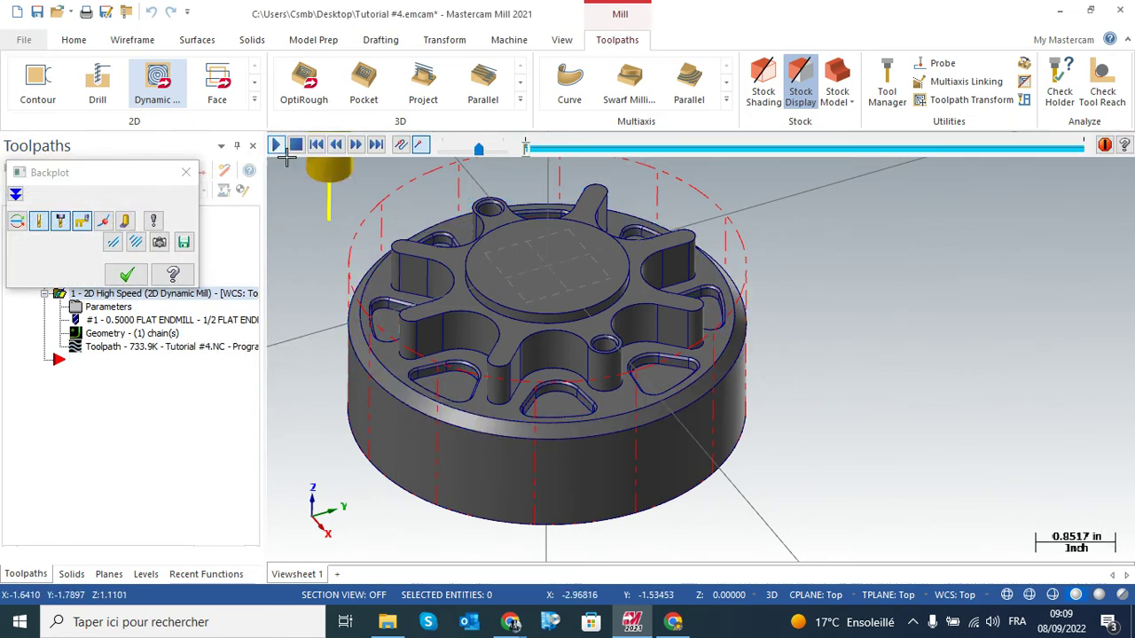
middle_click_drag(355, 222, 499, 377)
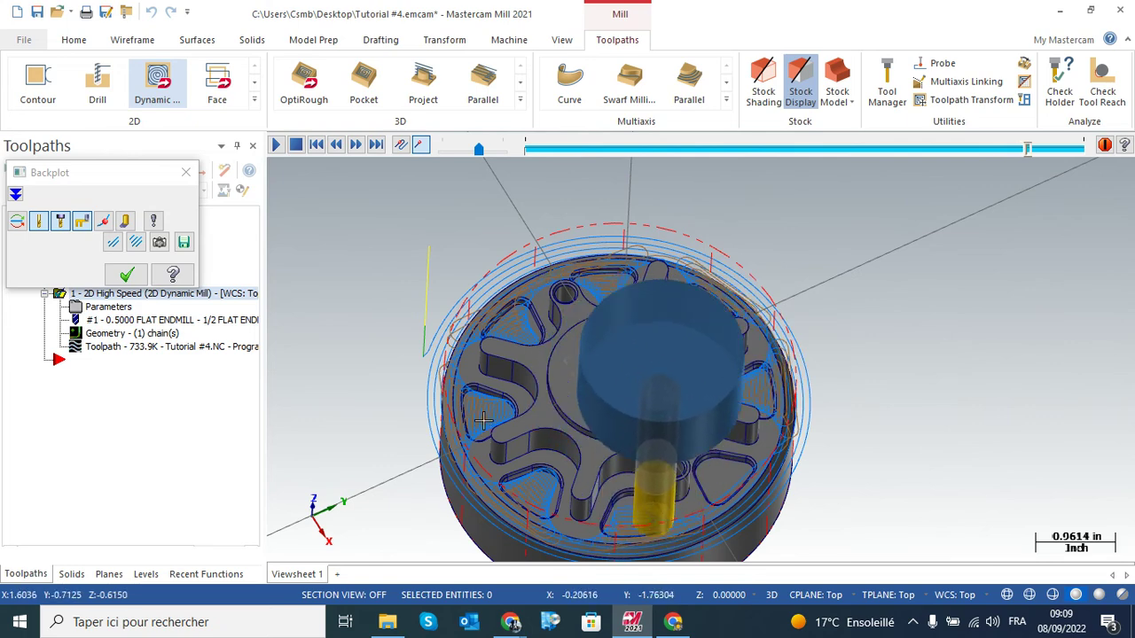
middle_click_drag(482, 421, 570, 479)
scroll(575, 479, "up", 5)
scroll(574, 479, "down", 2)
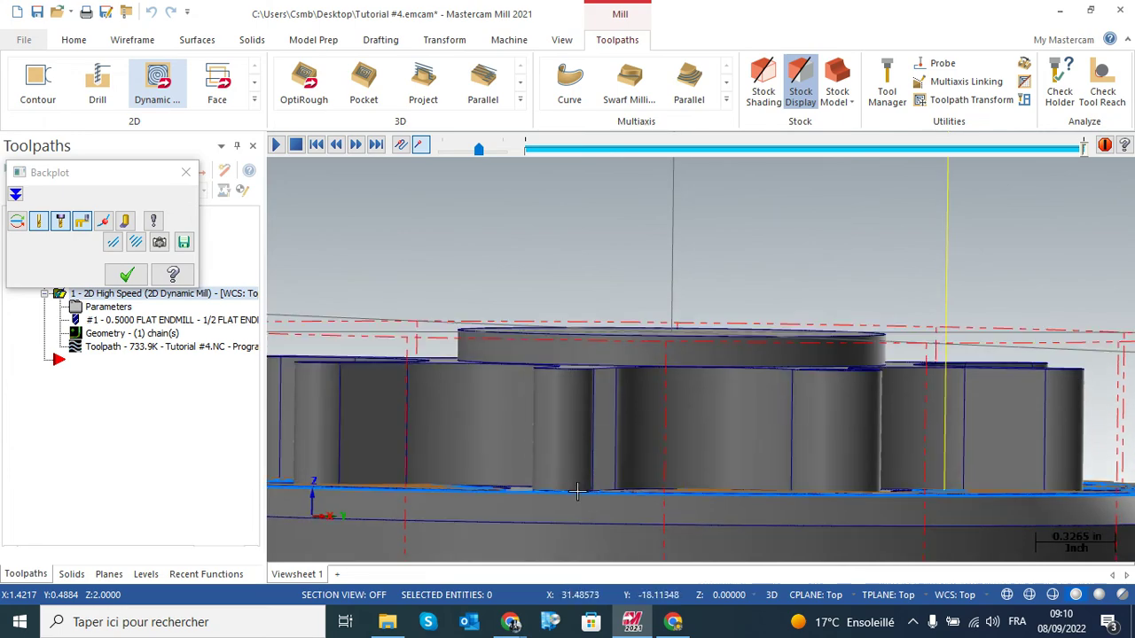
middle_click_drag(547, 439, 544, 384)
scroll(559, 390, "down", 3)
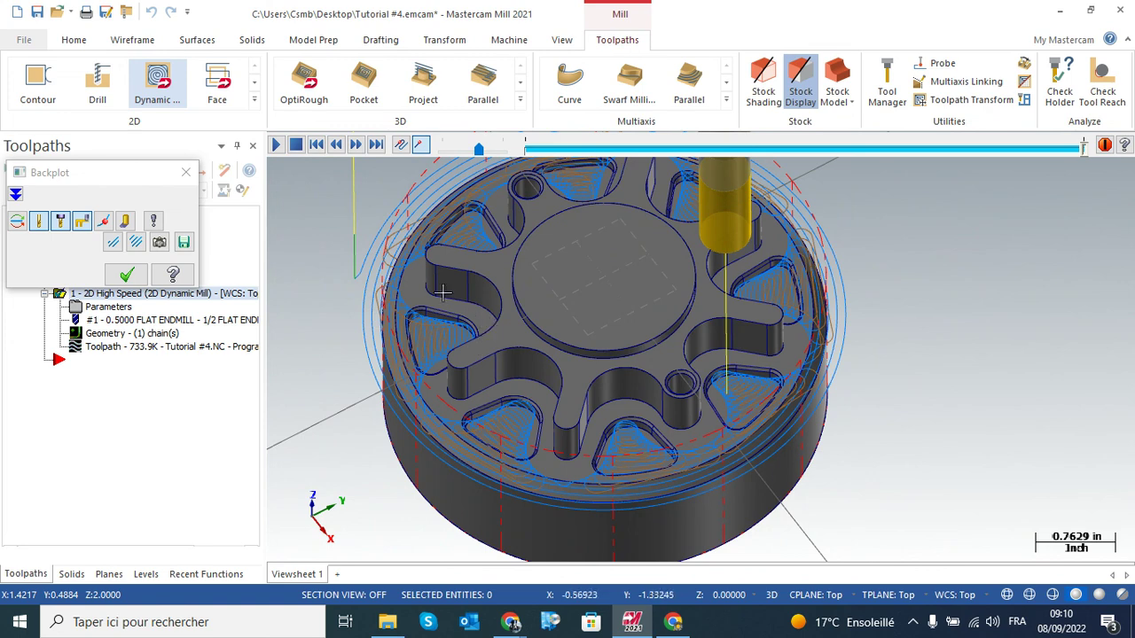
scroll(459, 284, "down", 4)
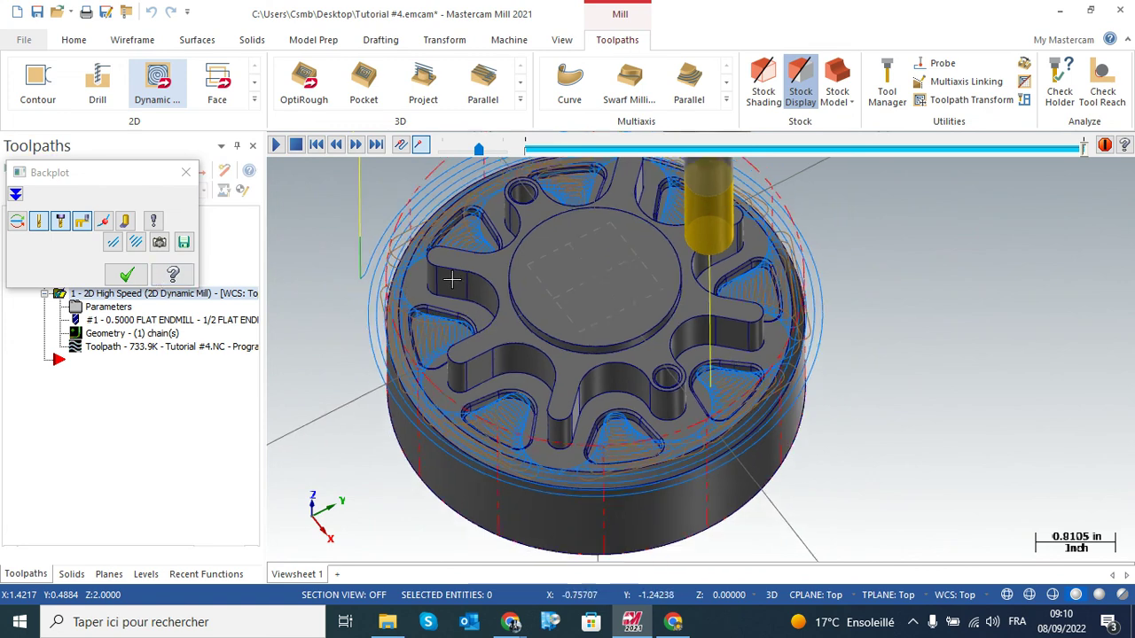